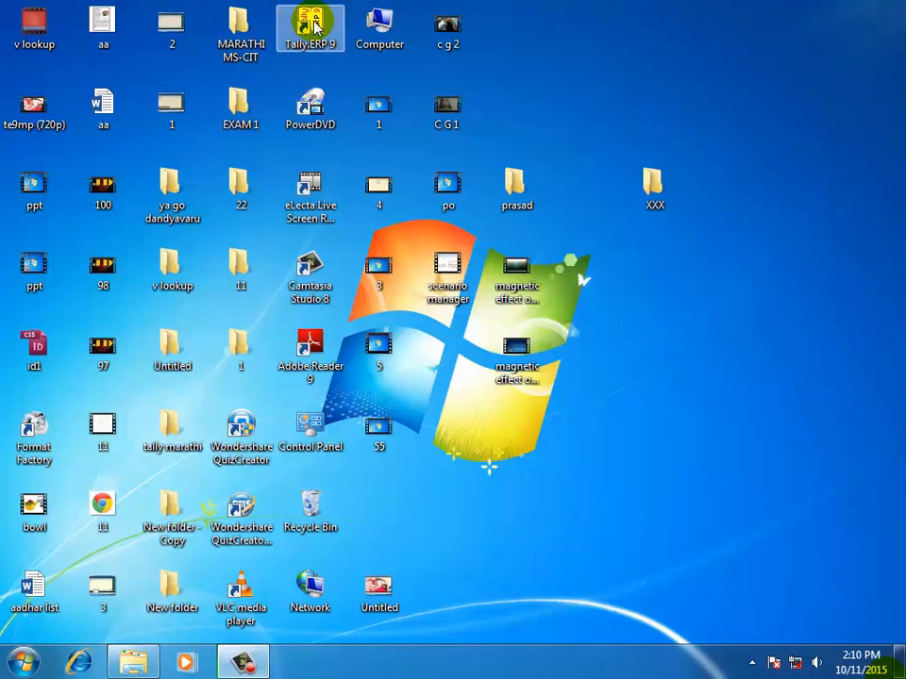
Launch Tally.ERP 9 from the Windows Start menu.
left_click(593, 50)
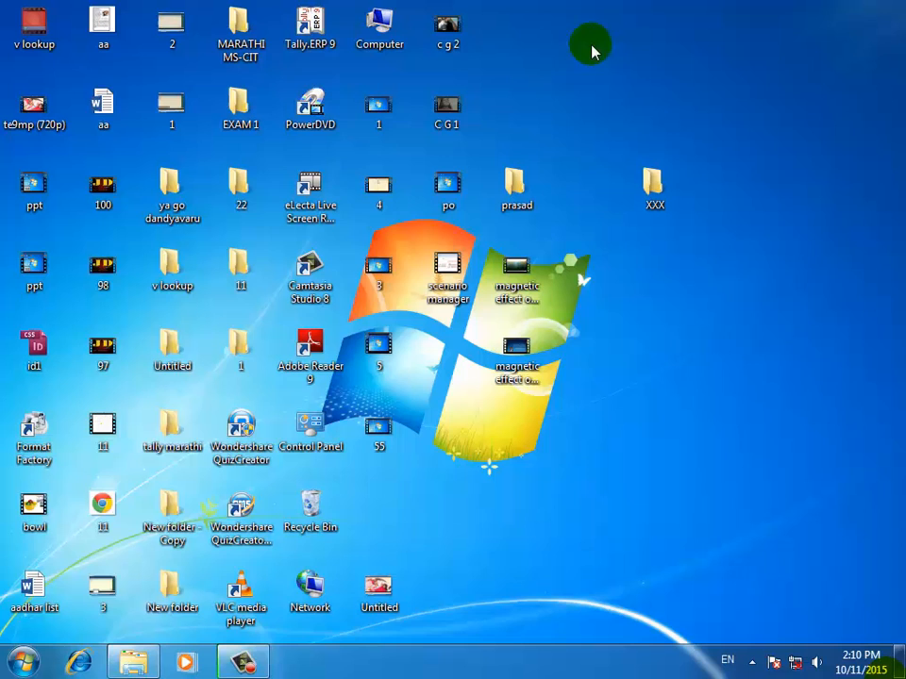
left_click(23, 660)
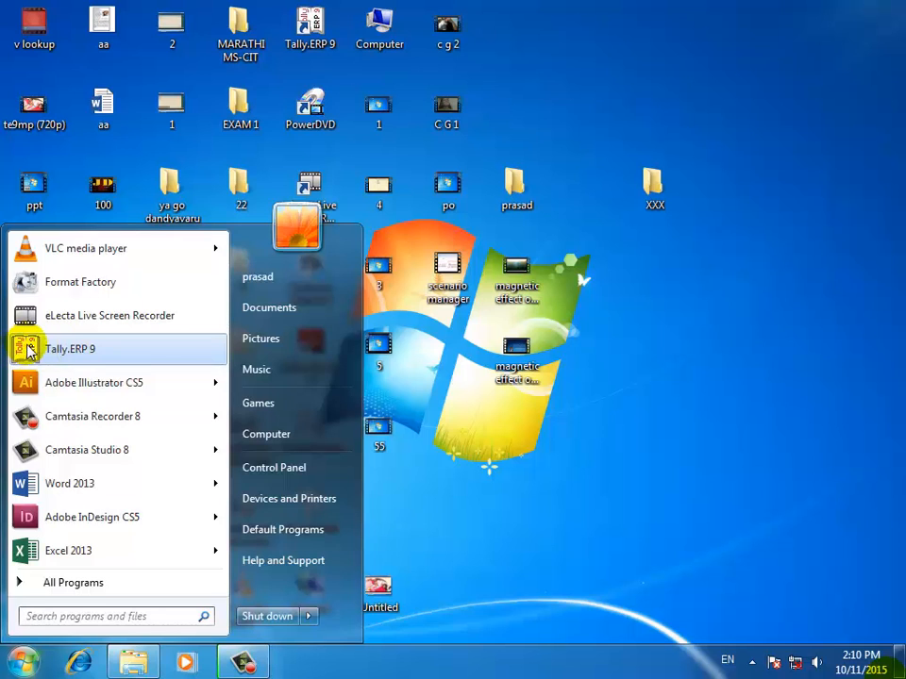
left_click(28, 350)
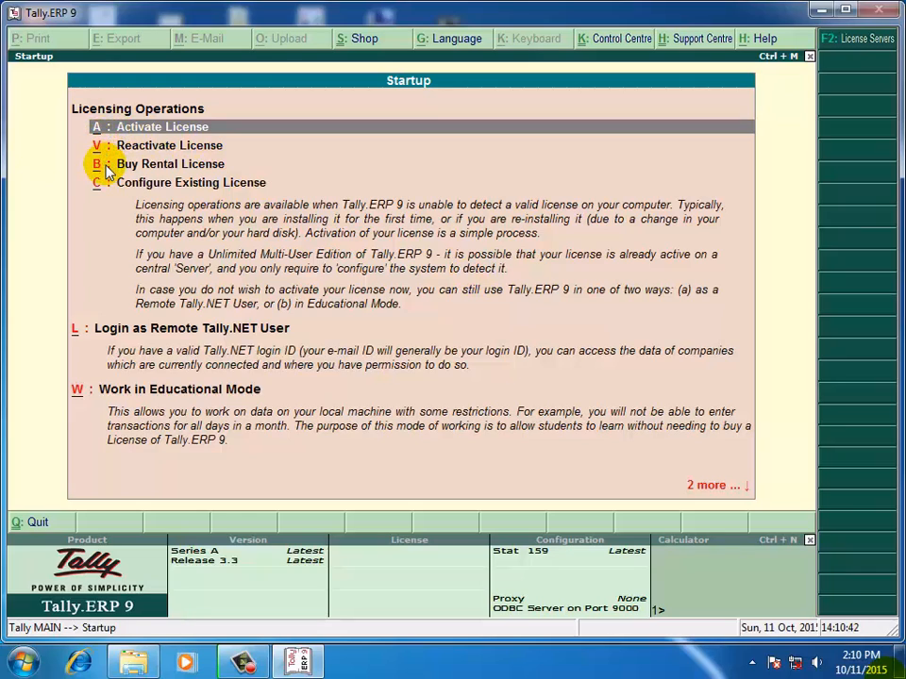
Start Tally.ERP 9 in Educational Mode using the Gold edition.
key("Down")
key("Down")
key("Down")
key("Down")
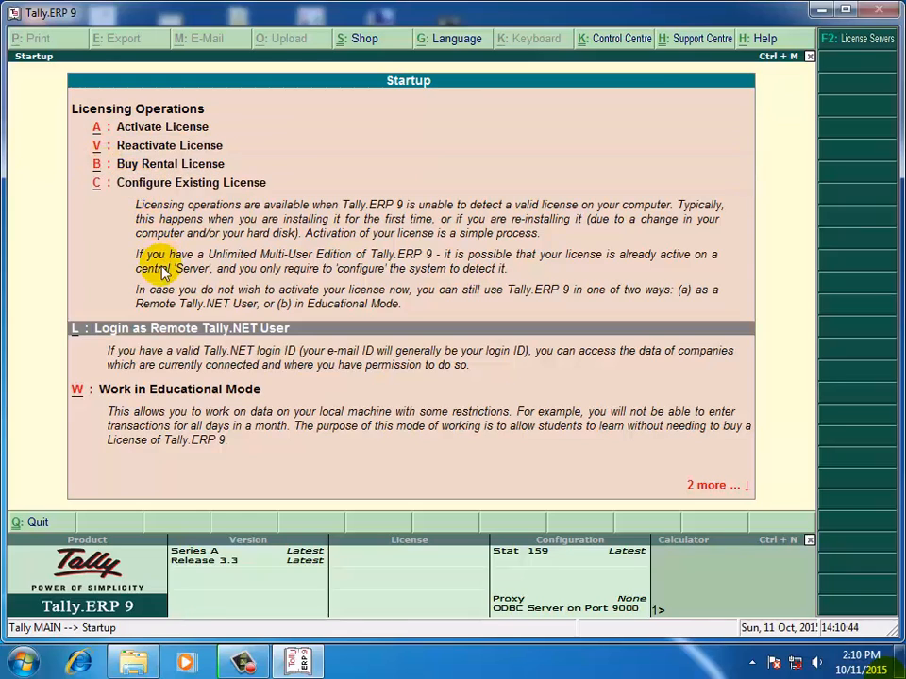
key("Down")
key("Up")
key("Up")
key("Up")
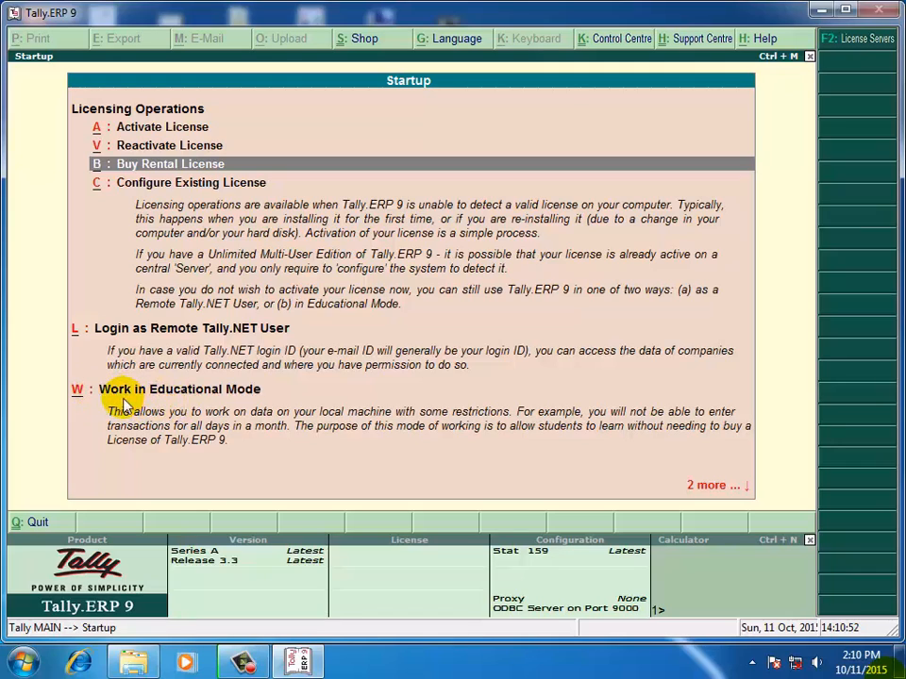
key("Down")
key("Down")
key("Down")
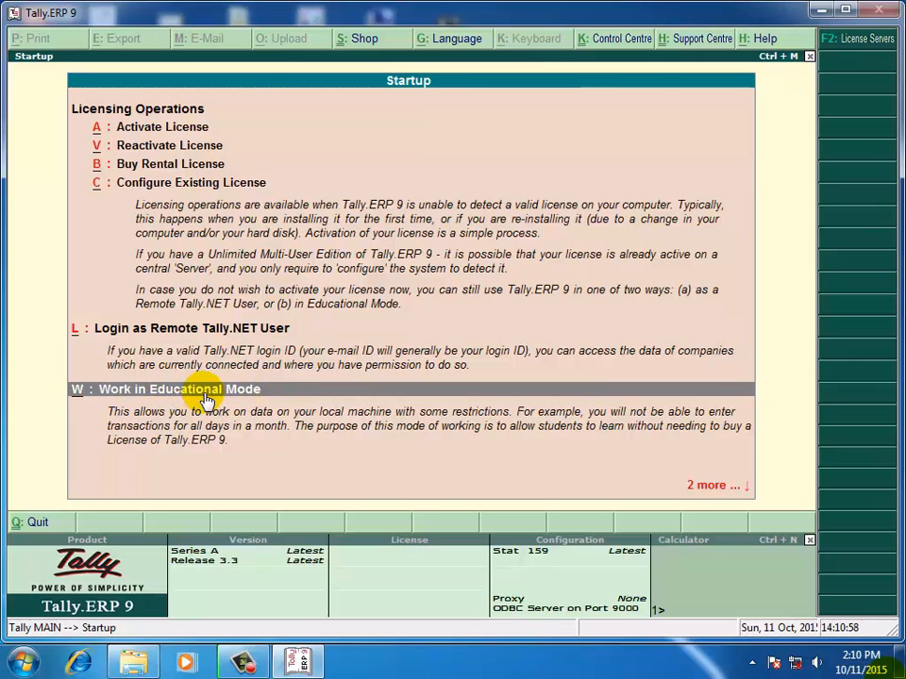
left_click(202, 400)
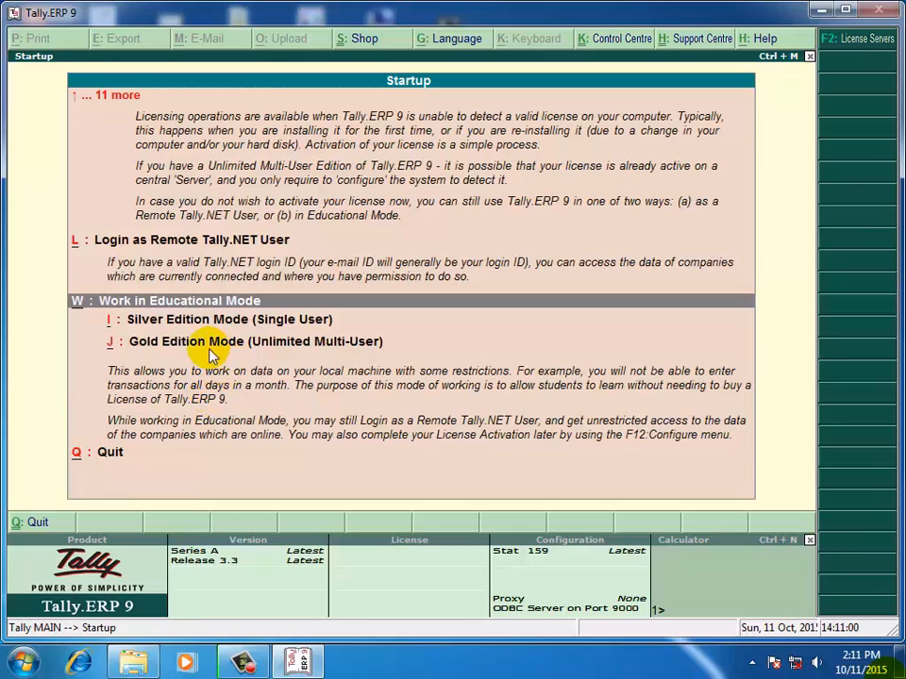
key("Down")
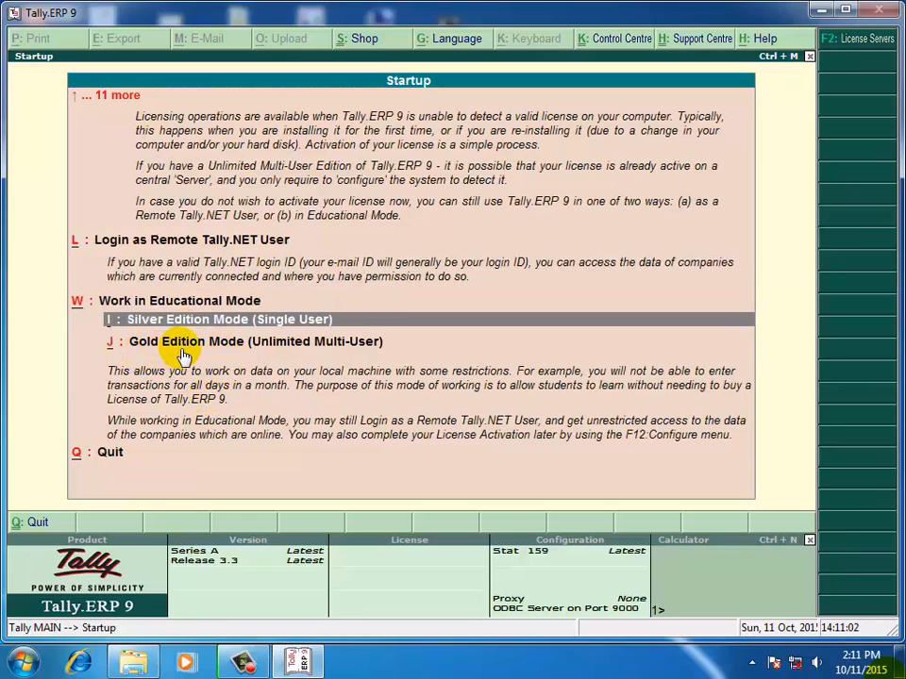
key("Down")
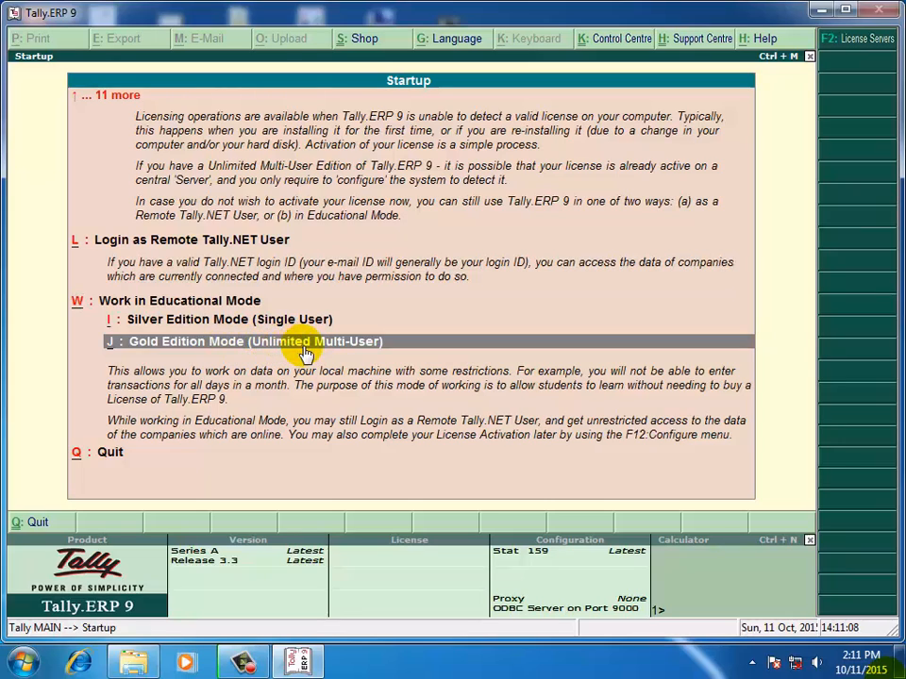
key("Return")
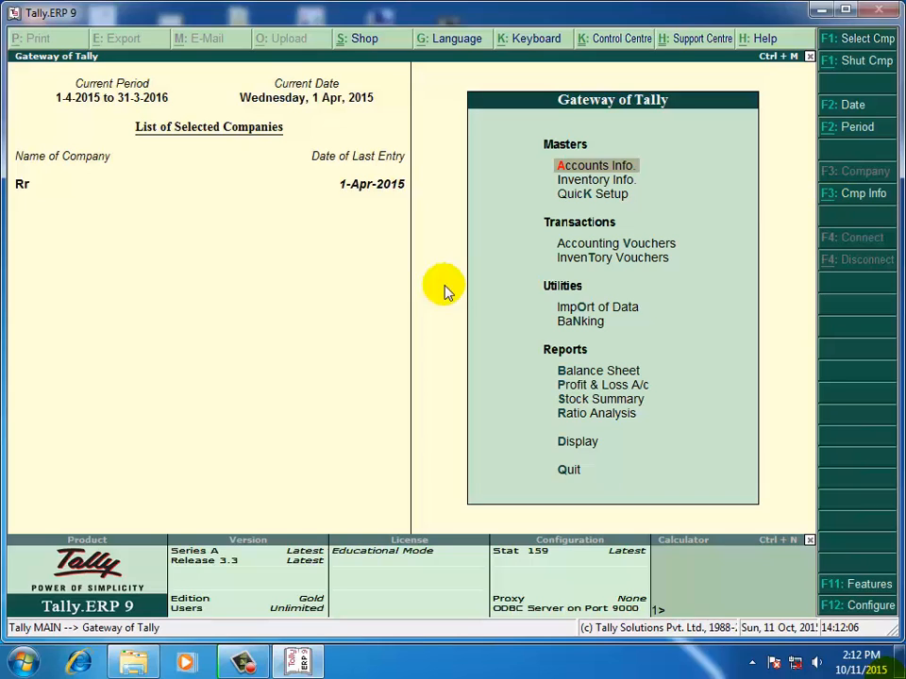
Open the F3: Cmp Info menu from the Gateway of Tally.
left_click(851, 200)
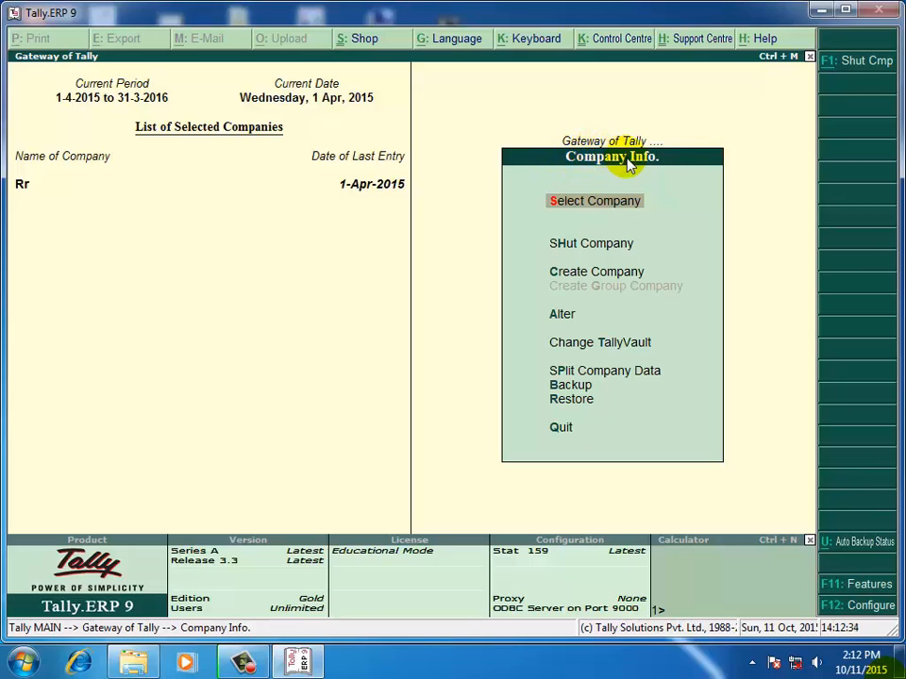
Choose Shut Company in the Company Info menu to list company Rr.
key("Escape")
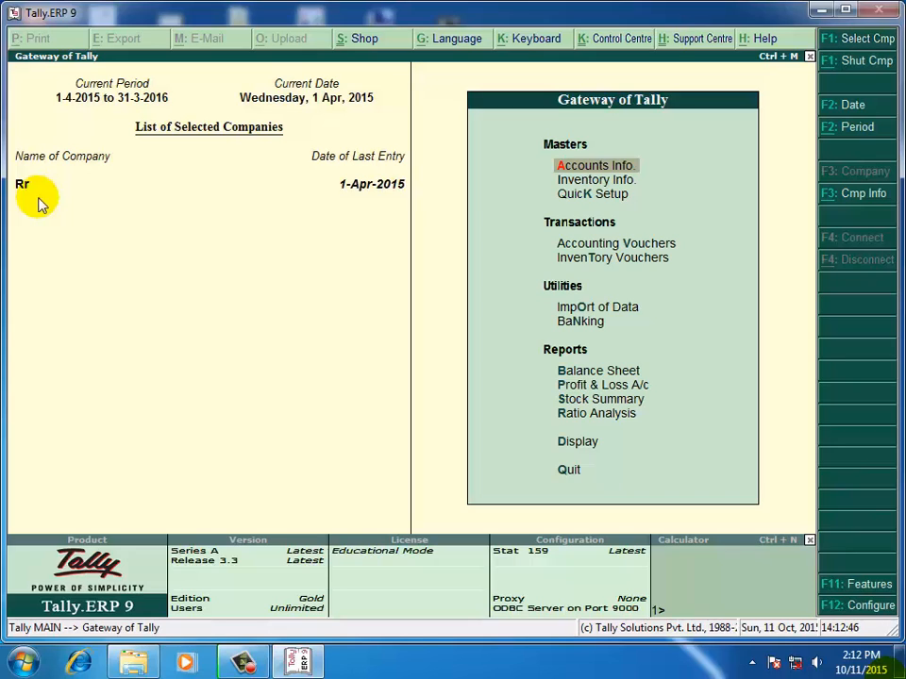
left_click(852, 201)
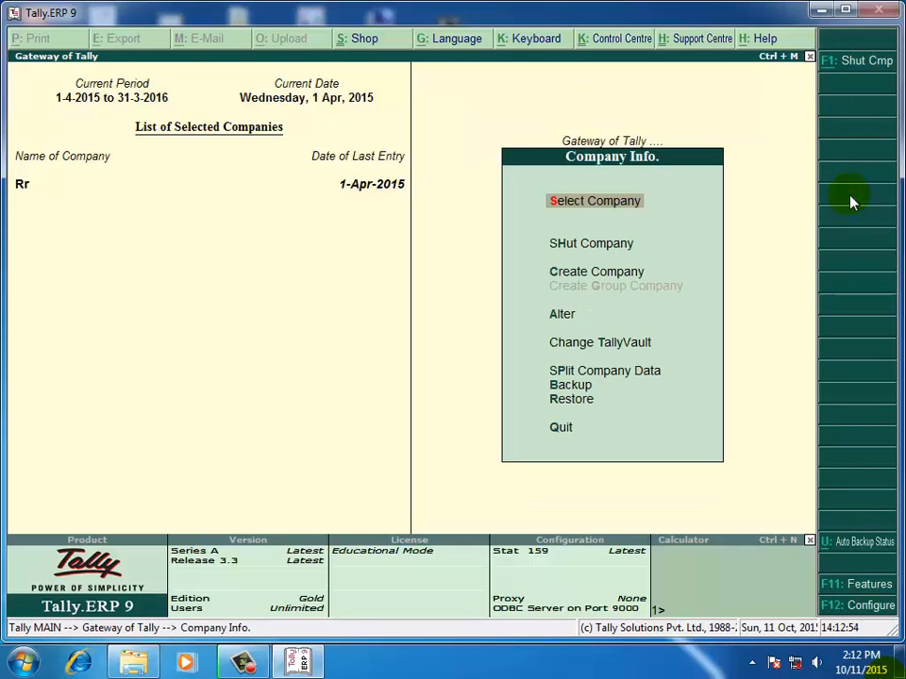
key("Down")
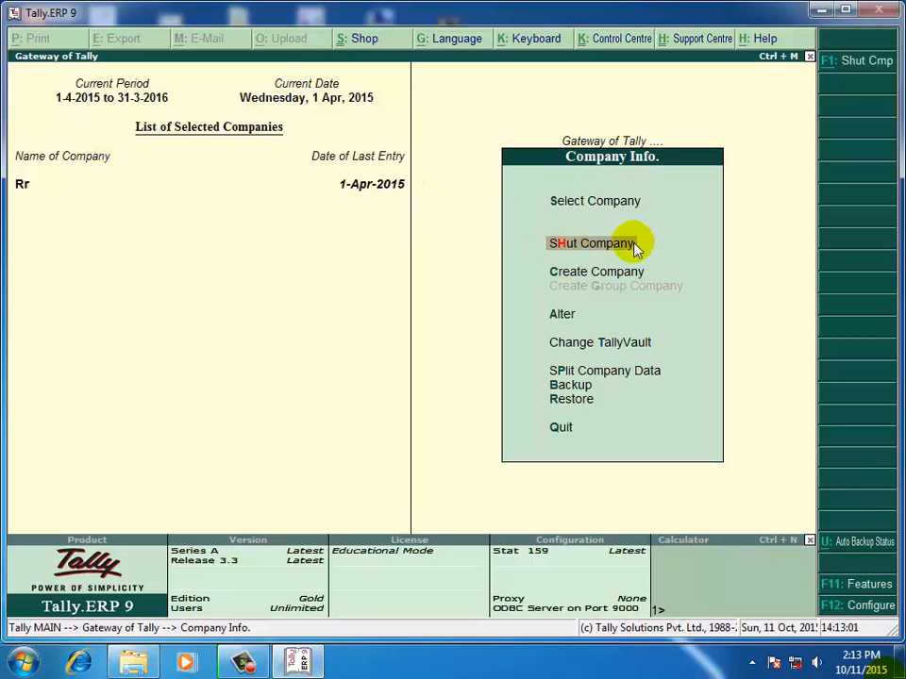
left_click(564, 243)
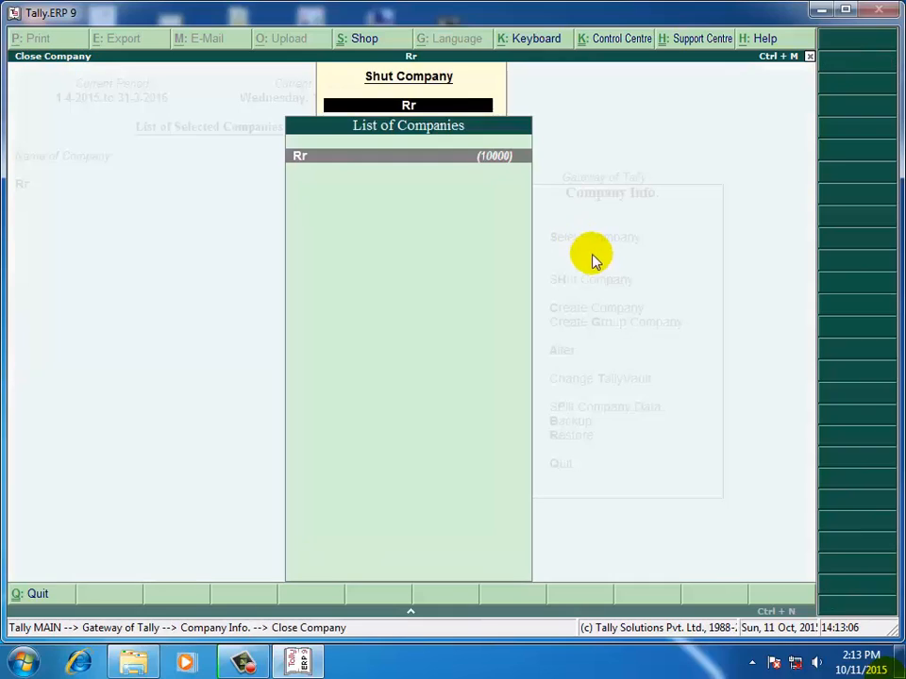
Shut company Rr, then browse the Company Info menu options.
left_click(372, 168)
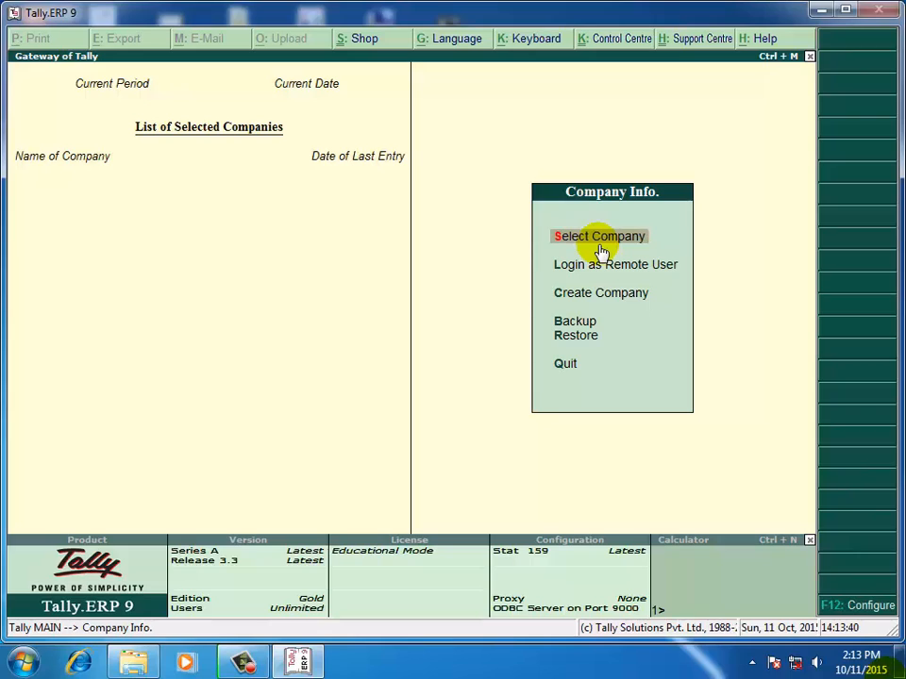
key("Down")
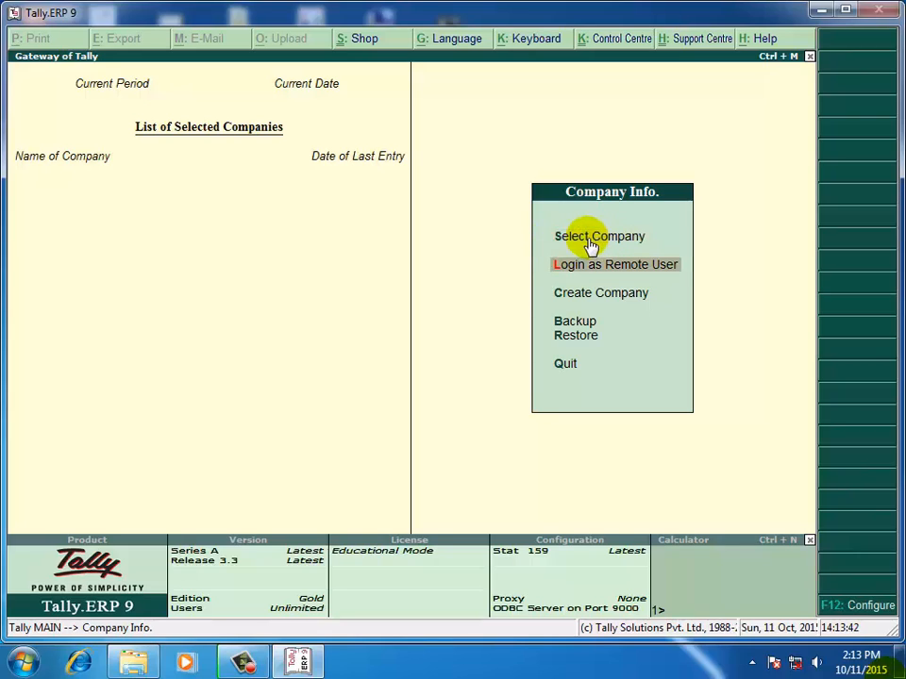
key("Up")
key("Down")
key("Up")
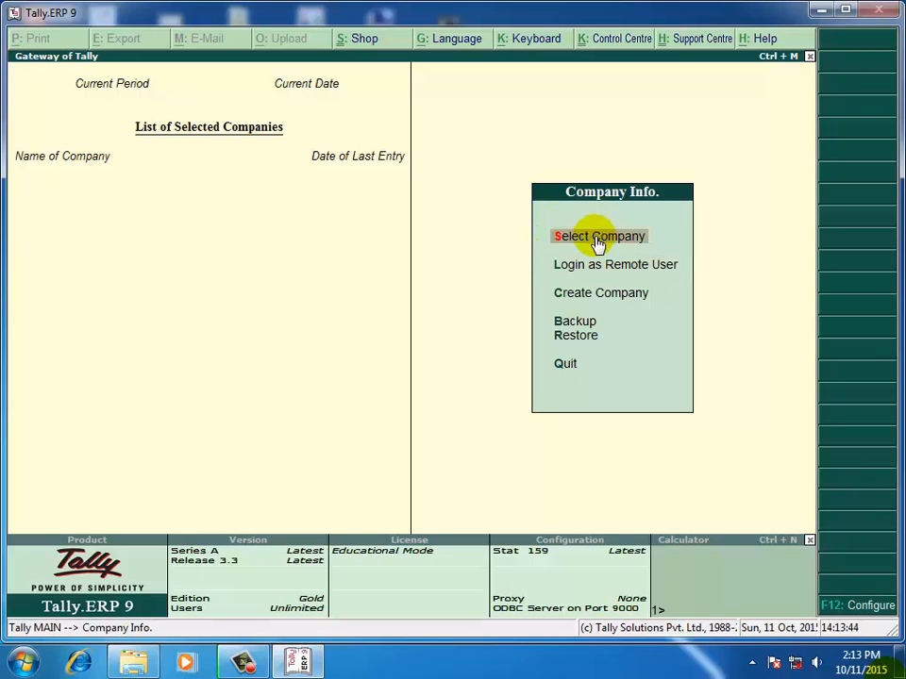
key("Down")
key("Down")
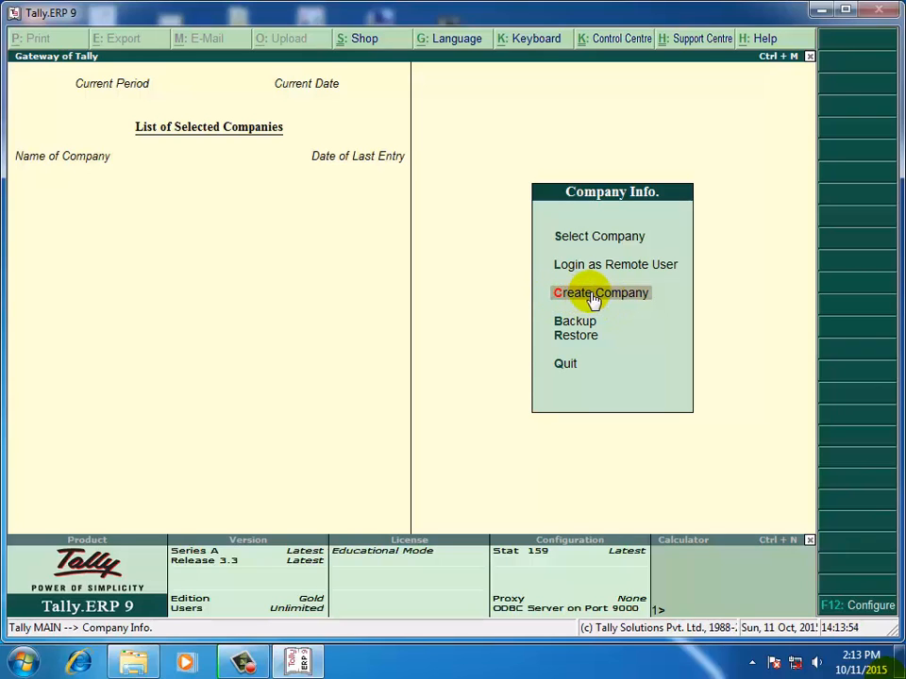
Create a company named 'Prasad Pvt Ltd', keeping it as the mailing name.
left_click(593, 295)
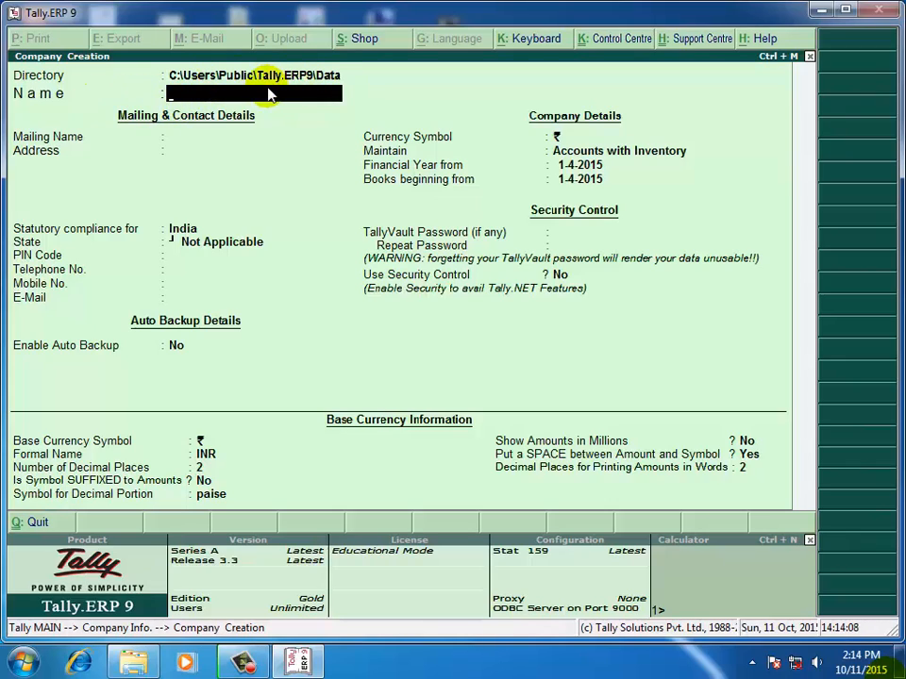
type("Prasad Pvt Lt")
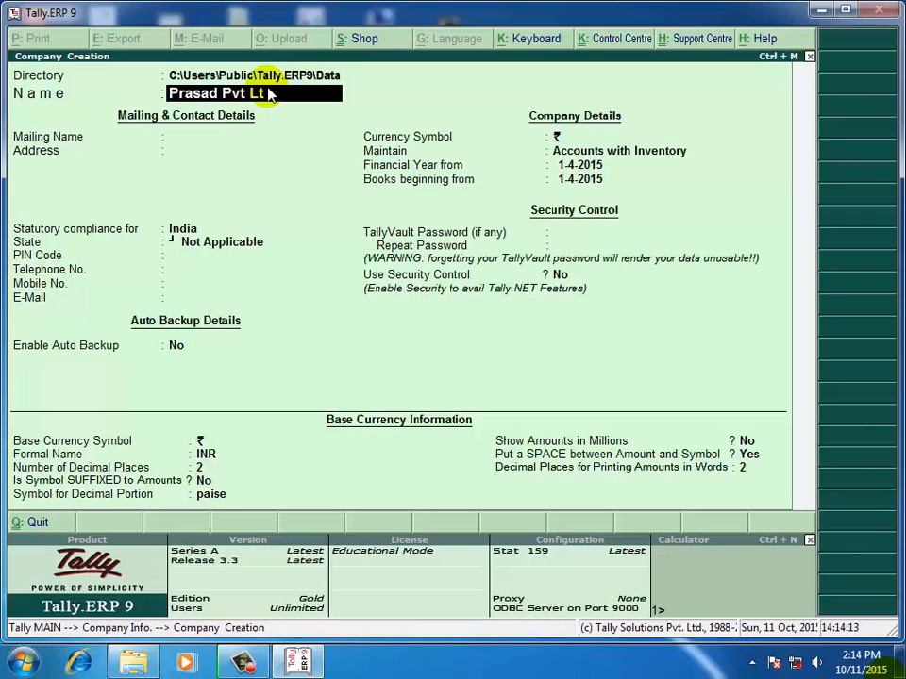
type("d")
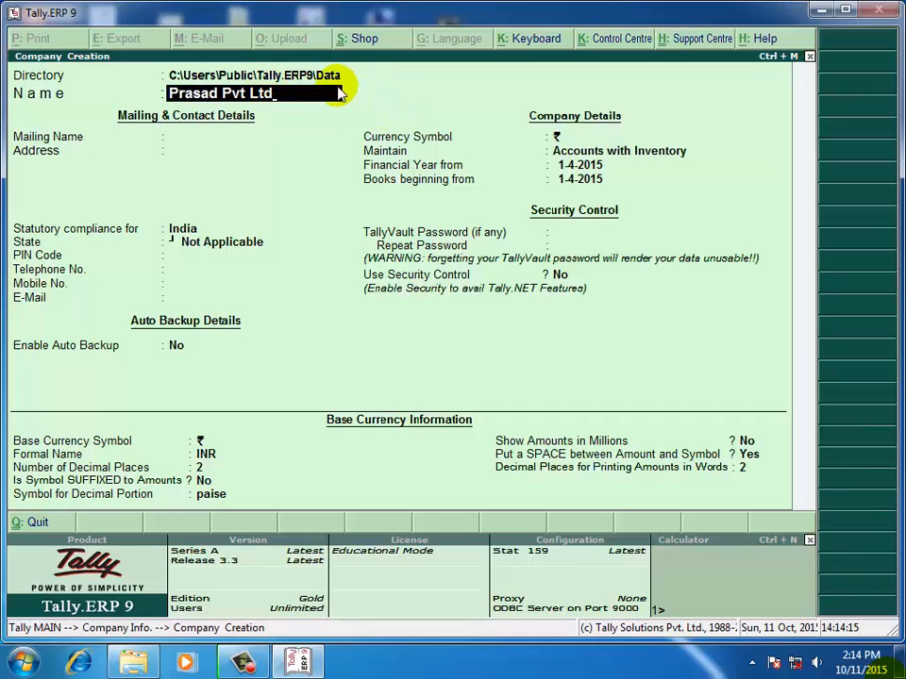
key("Return")
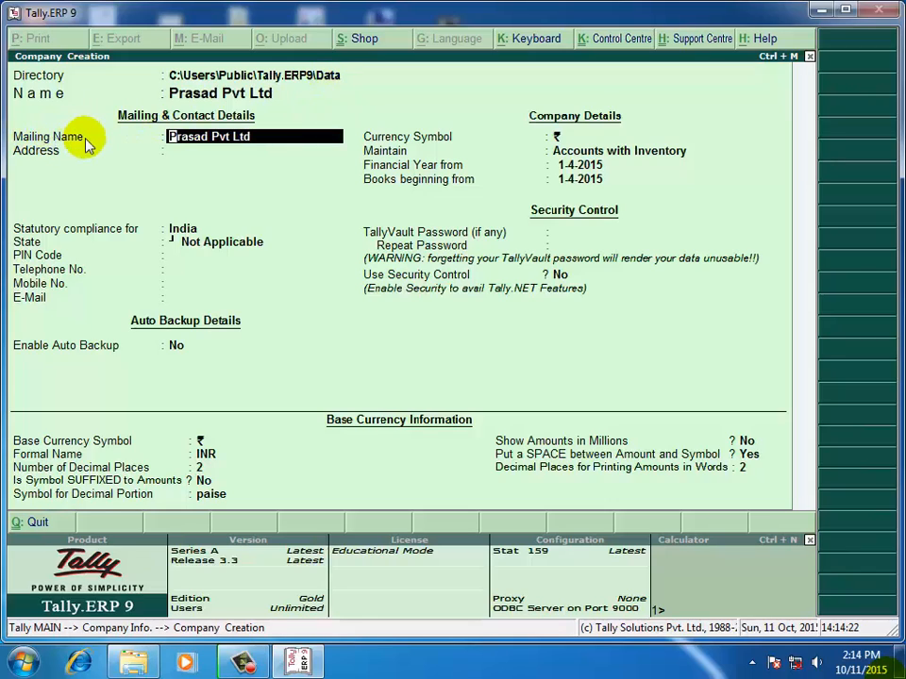
key("Return")
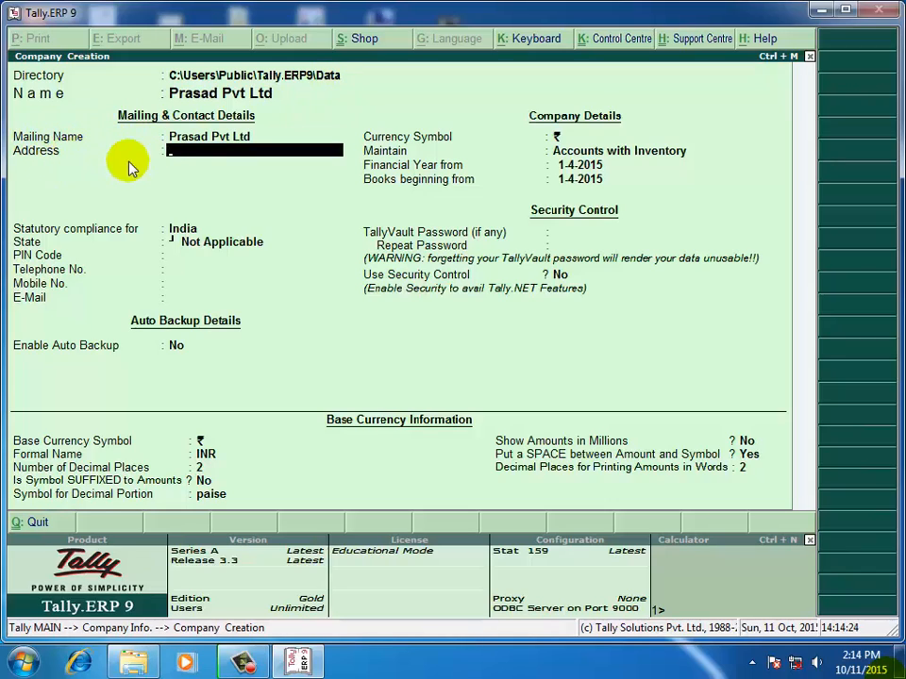
Enter the company's two-line mailing address.
type("Dadar")
key("Return")
type("Mum")
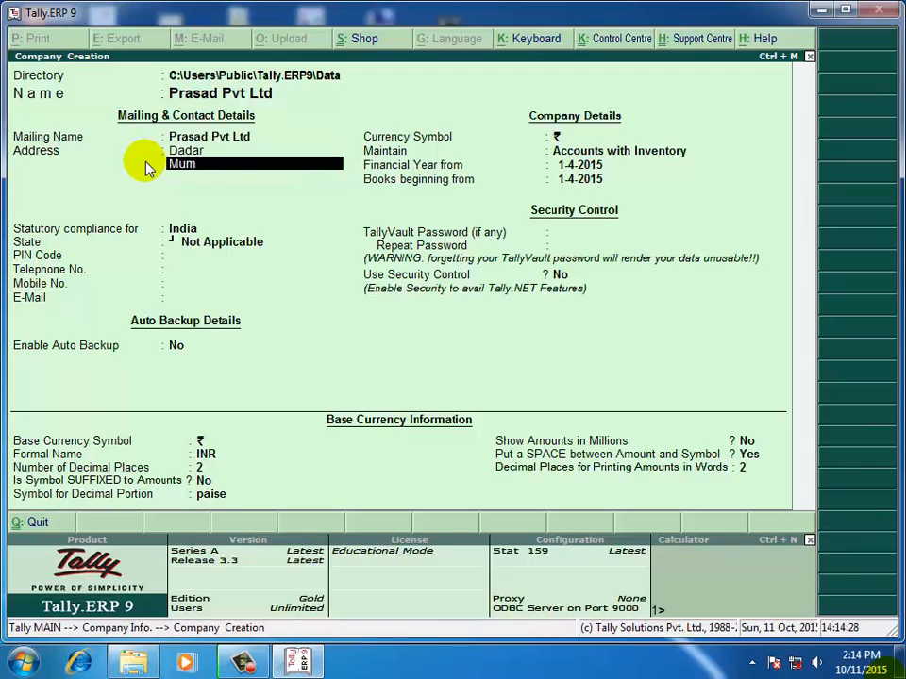
type("bai 400028")
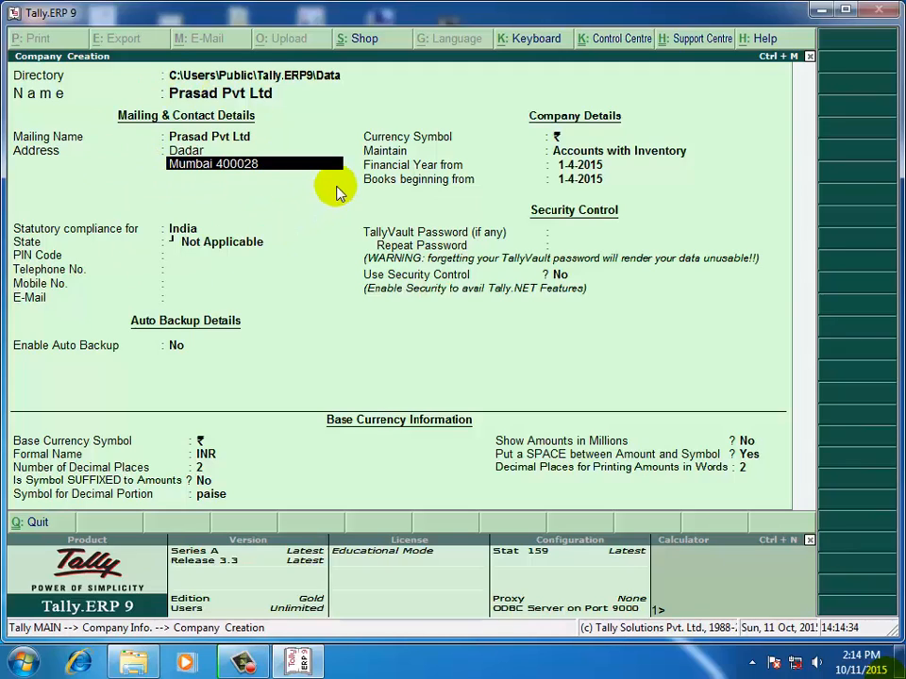
key("Return")
key("Return")
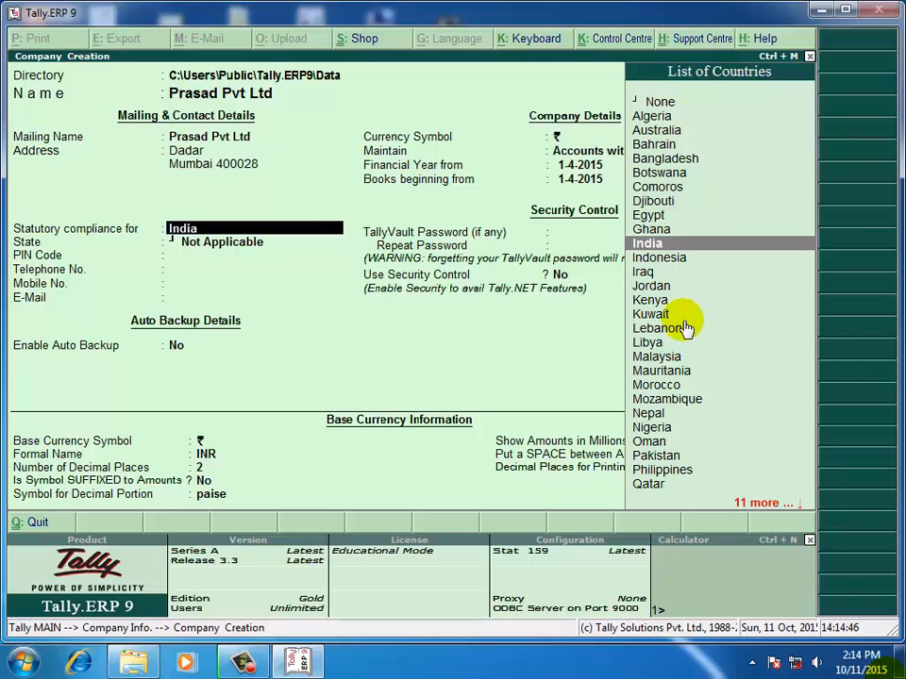
Keep India as the statutory compliance country.
key("Down")
key("Down")
key("Down")
key("Up")
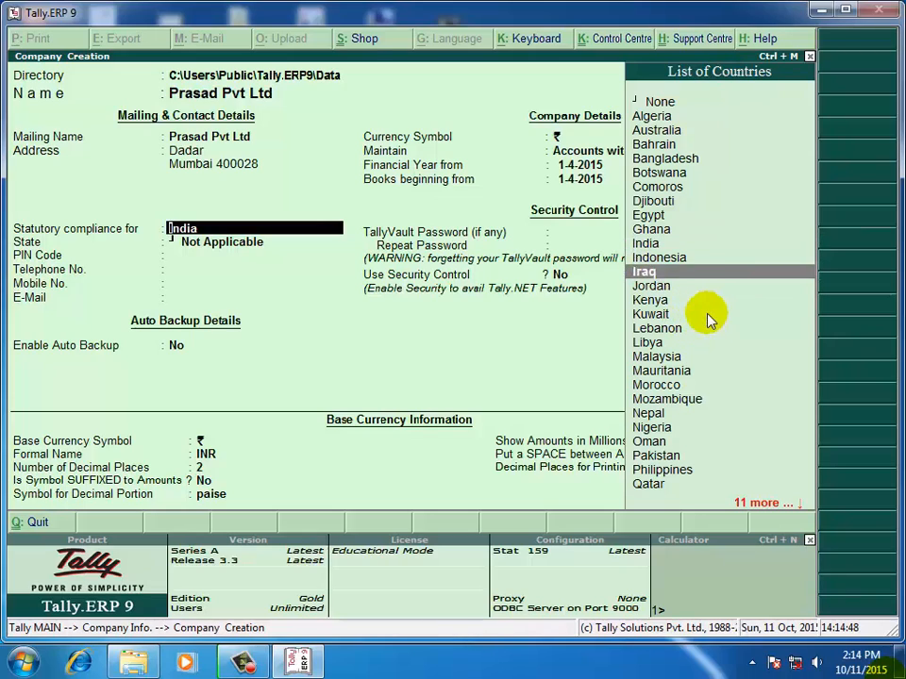
key("Up")
key("Up")
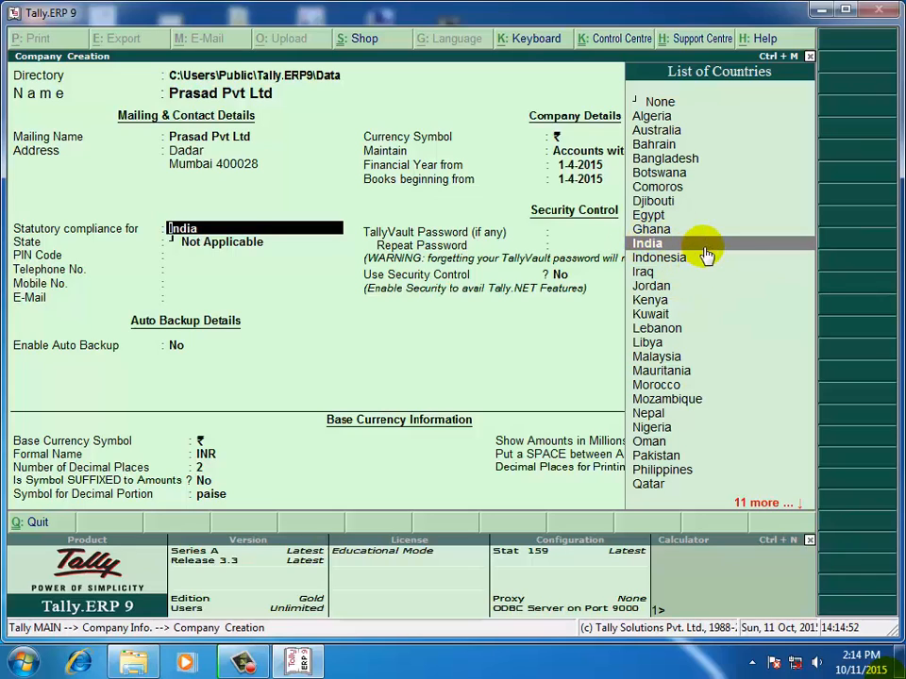
key("Return")
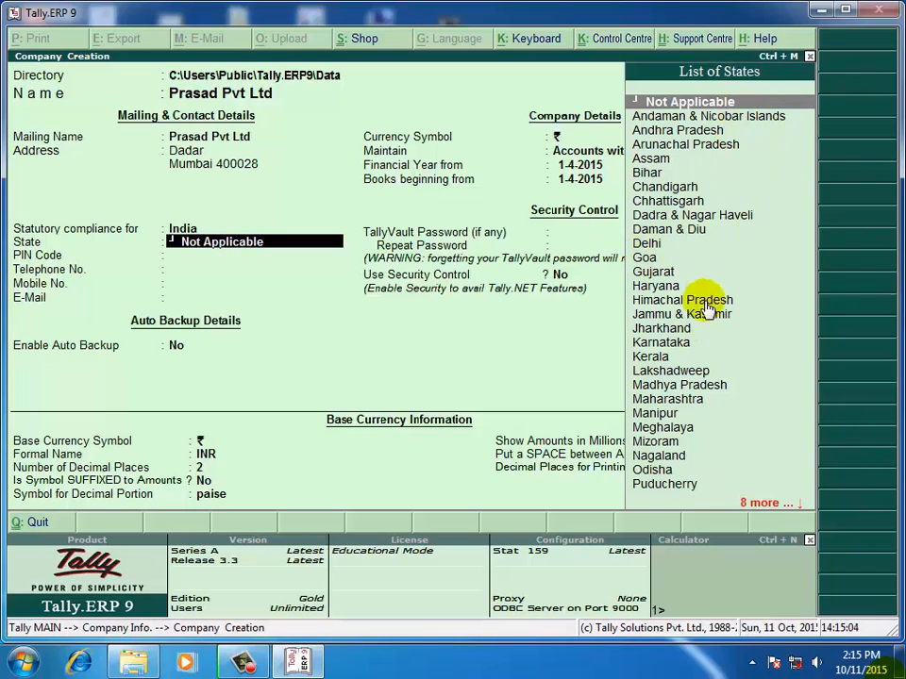
Set the state to Maharashtra from the List of States.
type("M")
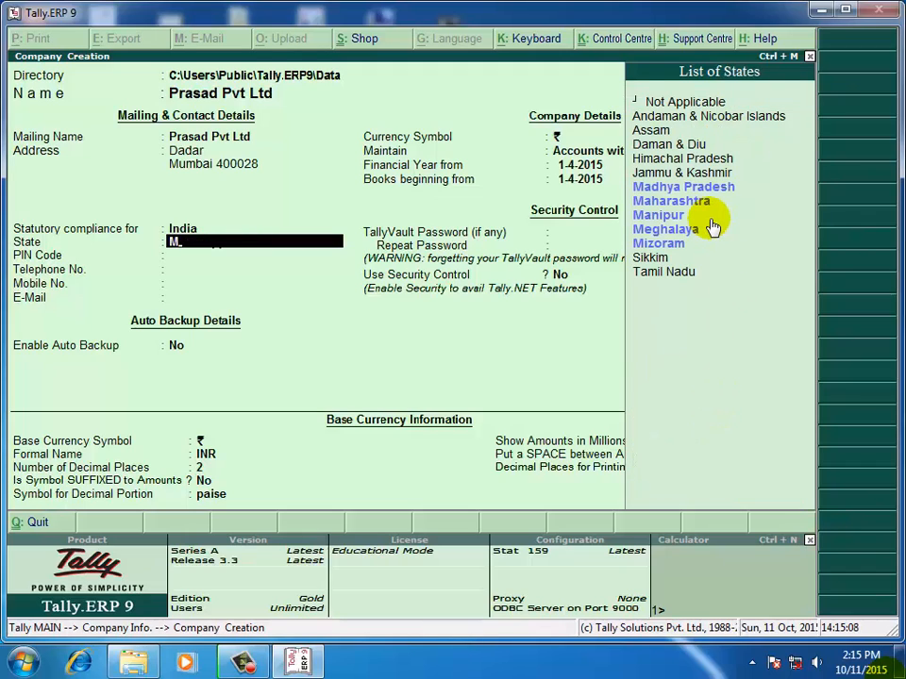
type("ah")
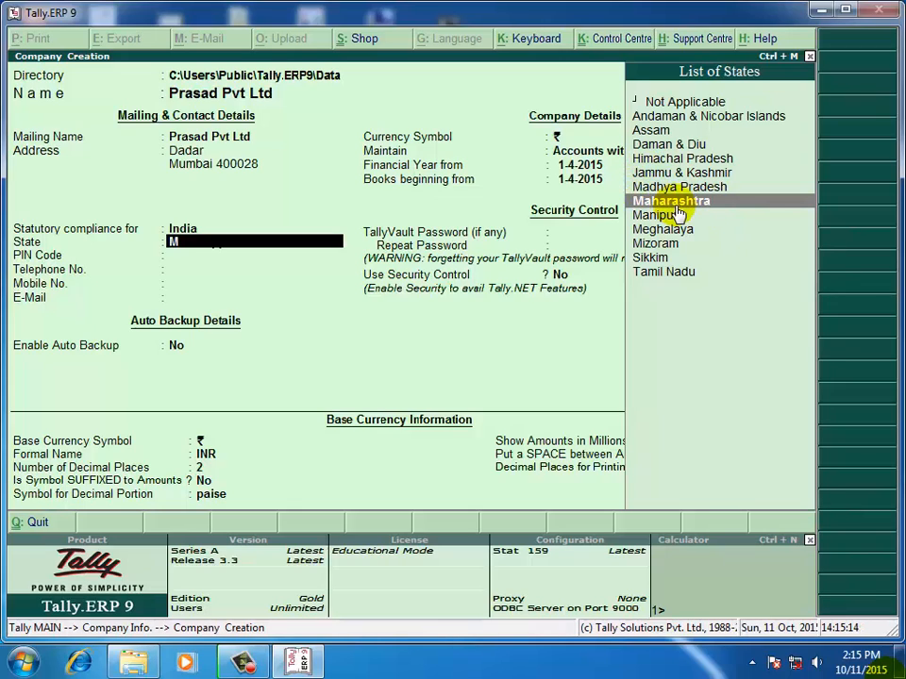
left_click(675, 206)
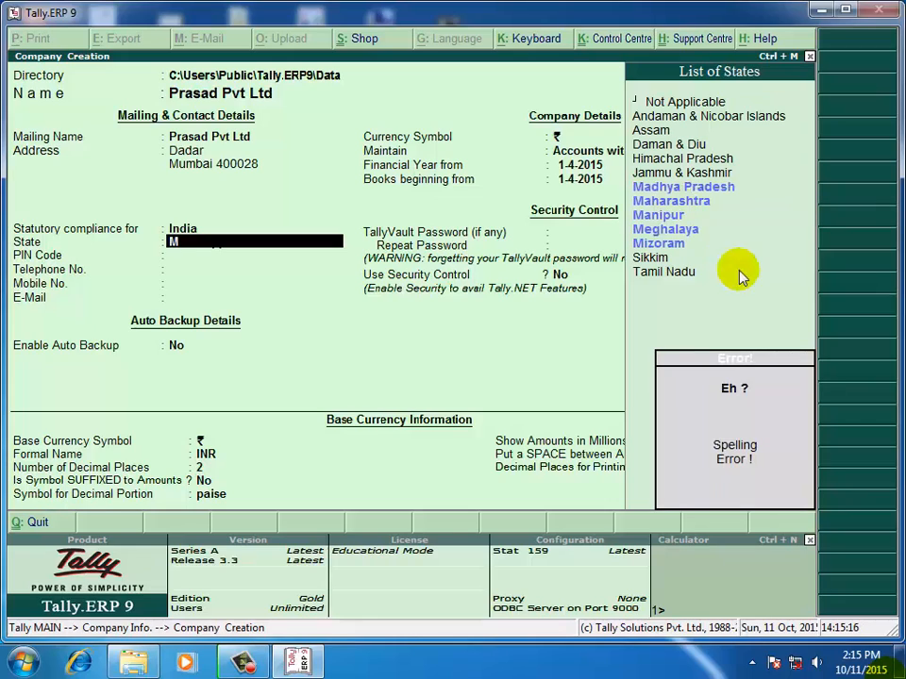
key("Return")
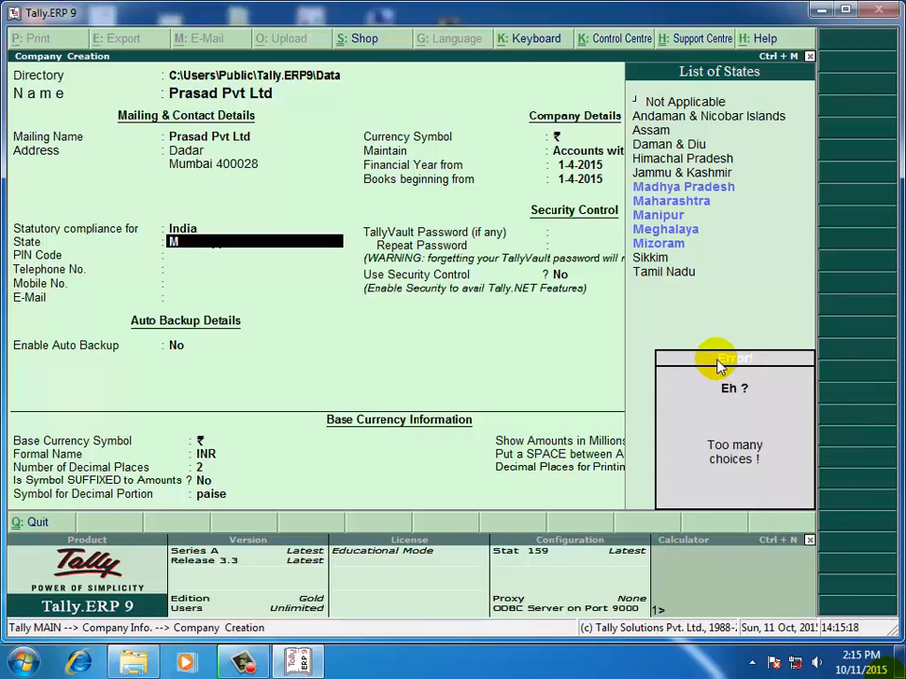
key("Return")
left_click(740, 362)
key("Down")
key("Down")
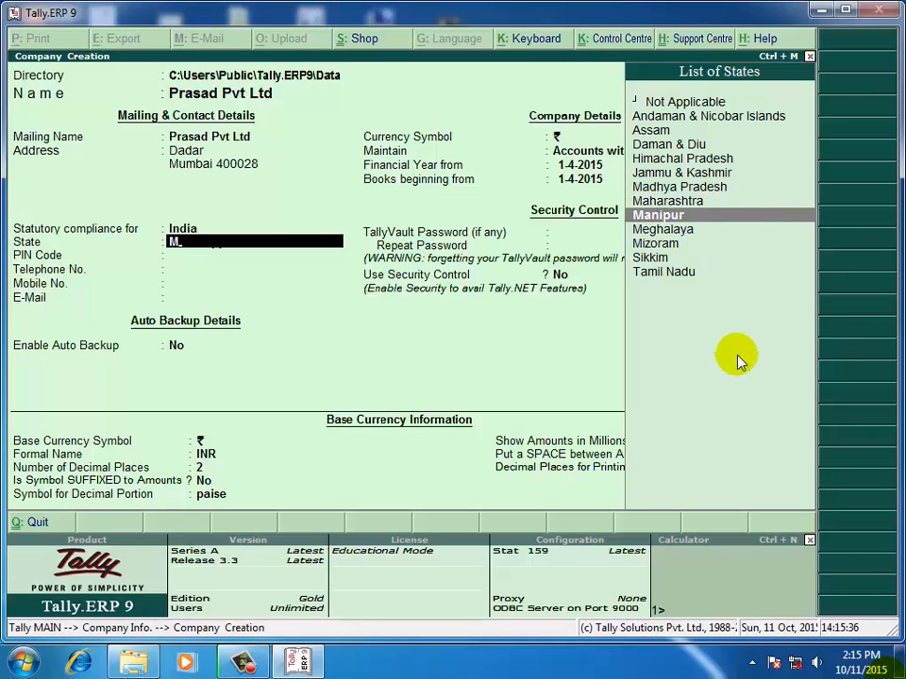
key("Up")
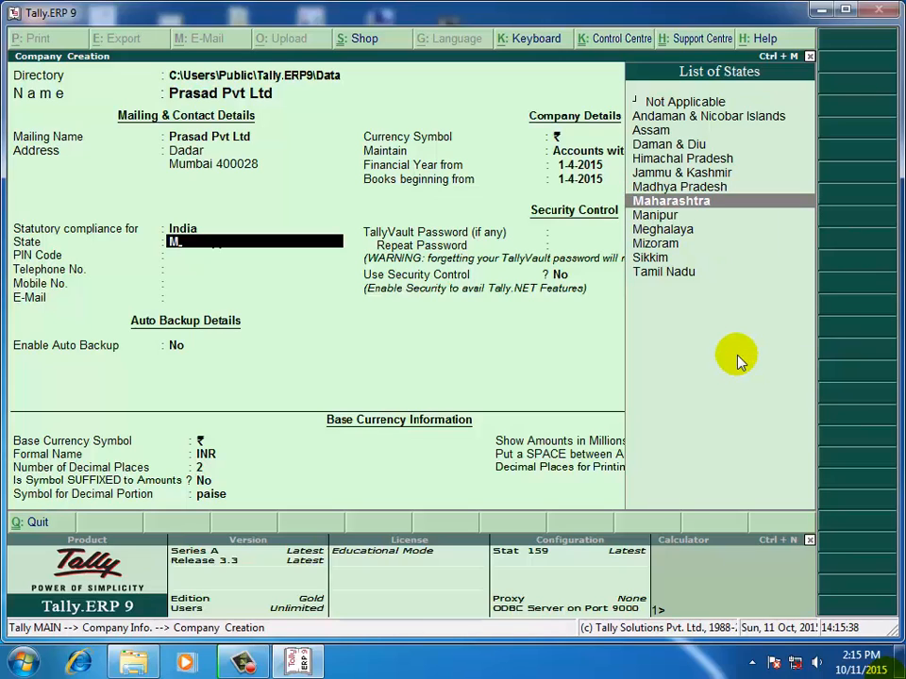
key("Return")
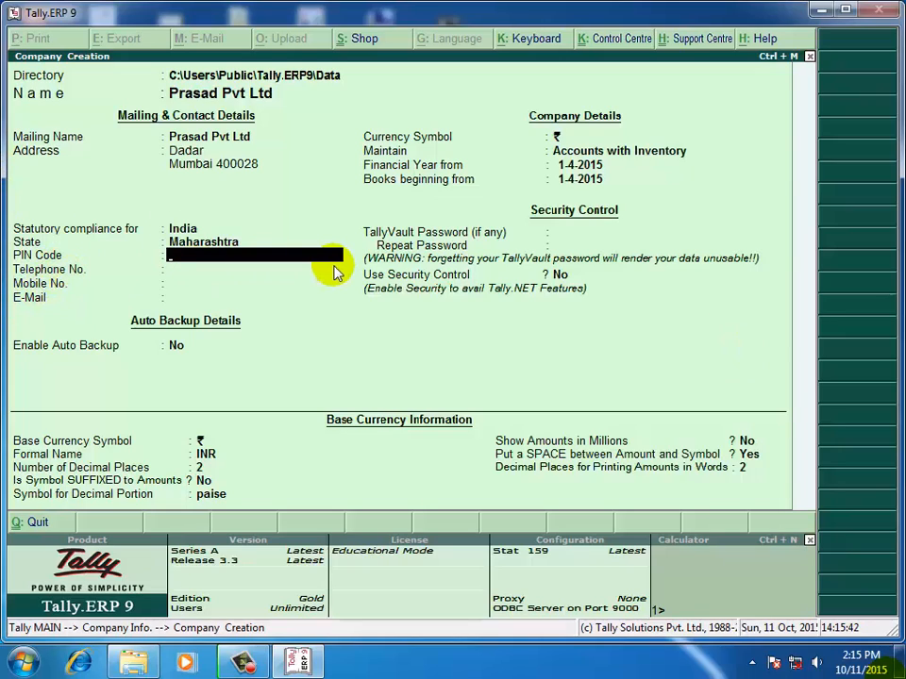
Enter the PIN code, telephone and mobile numbers, leaving e-mail blank and the rupee symbol.
type("400028")
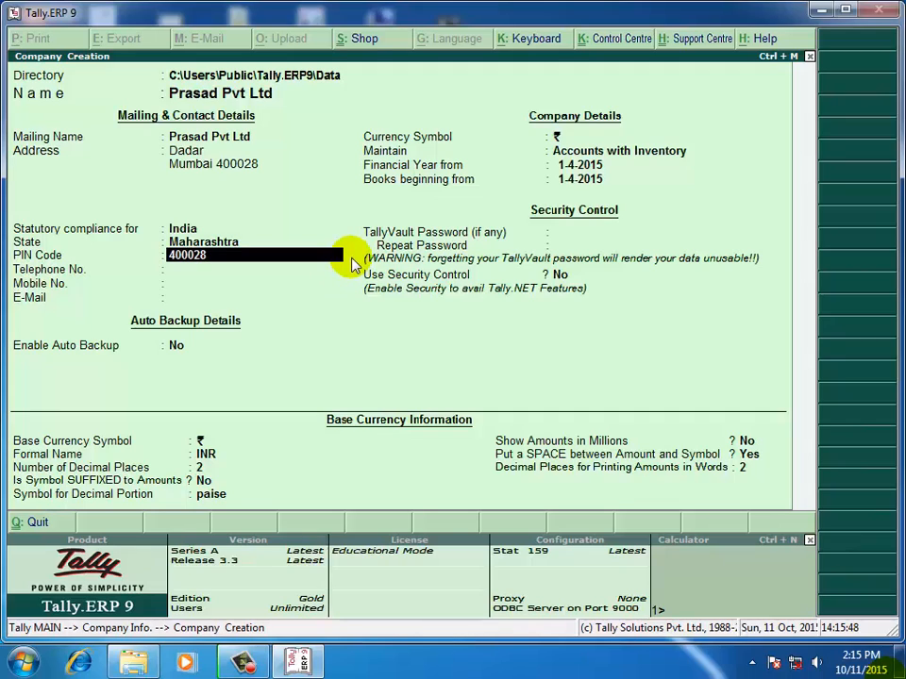
key("Return")
type("35435435")
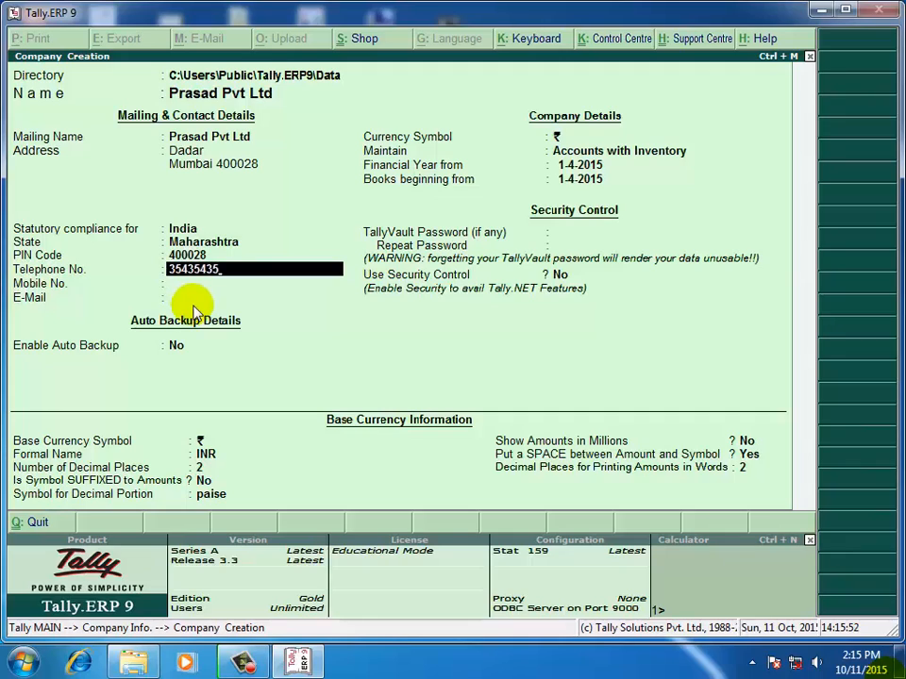
key("Return")
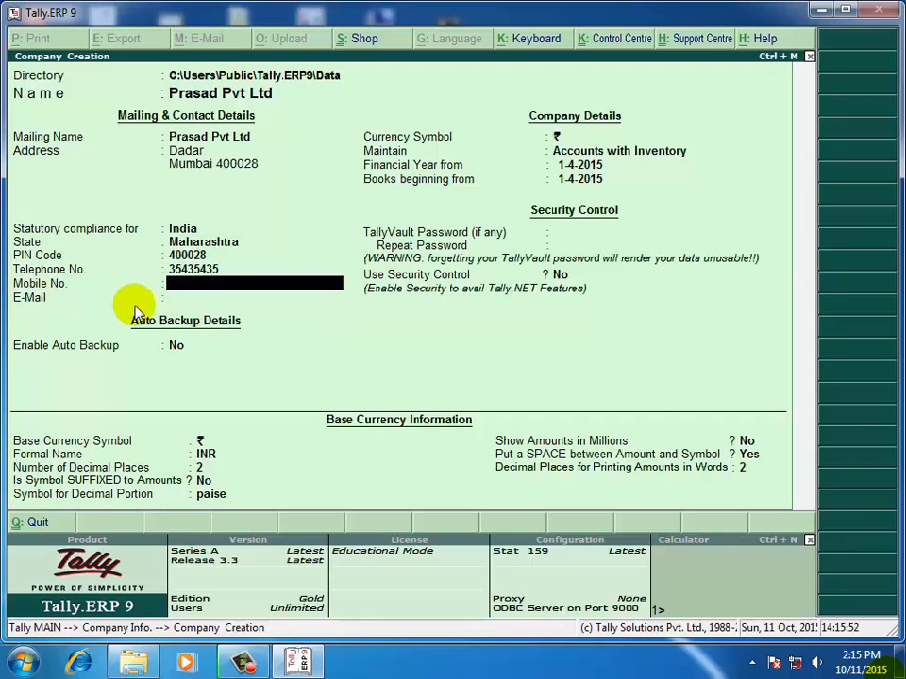
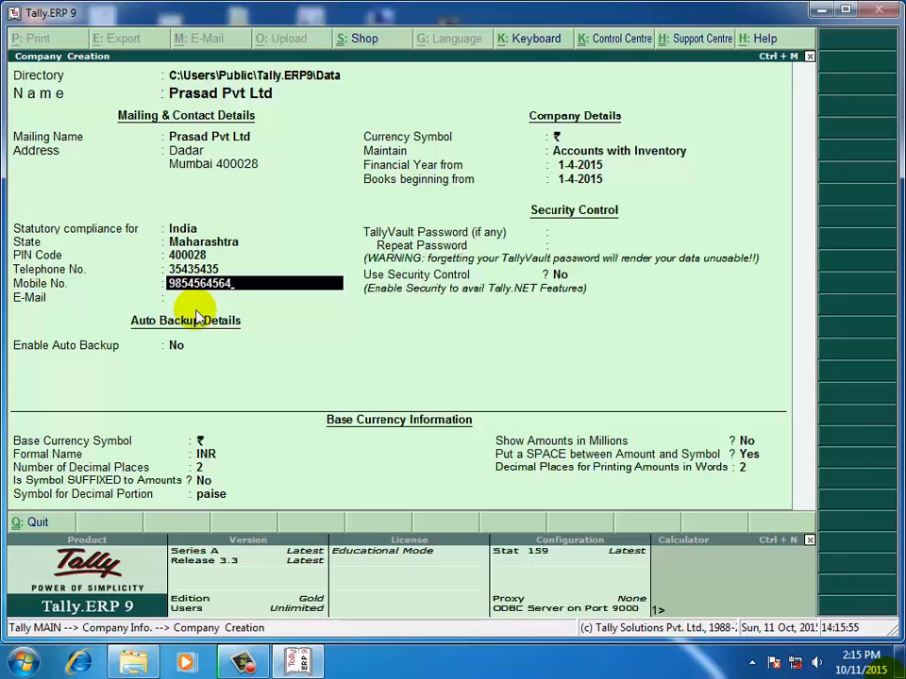
key("Return")
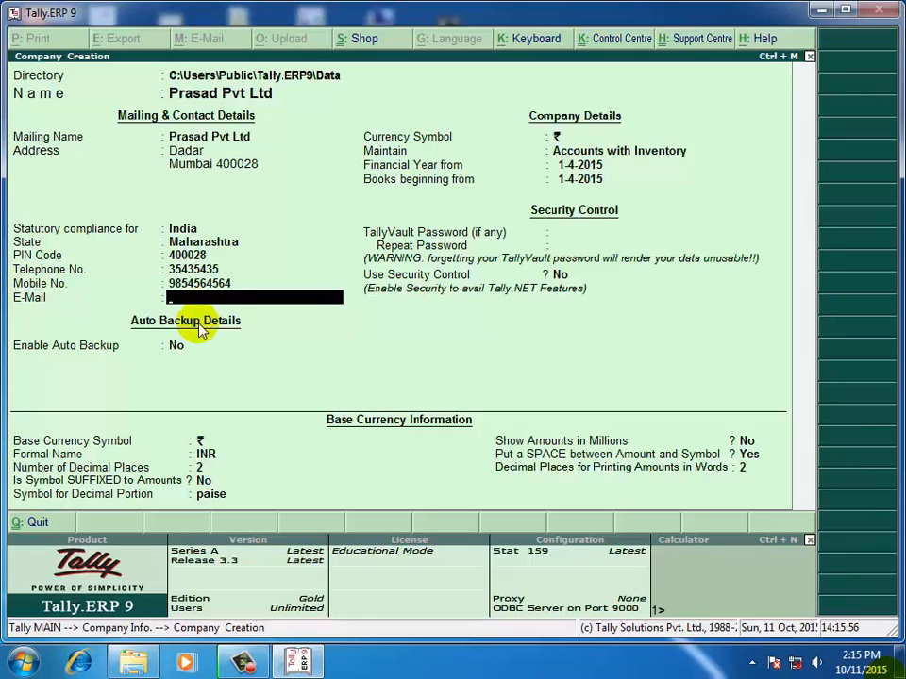
key("Return")
key("Return")
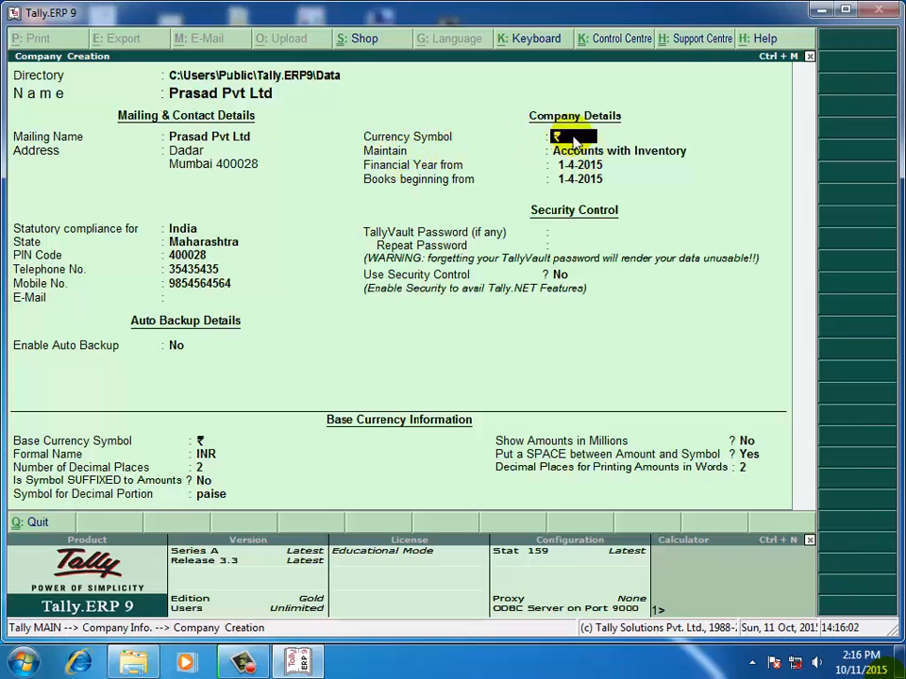
key("Return")
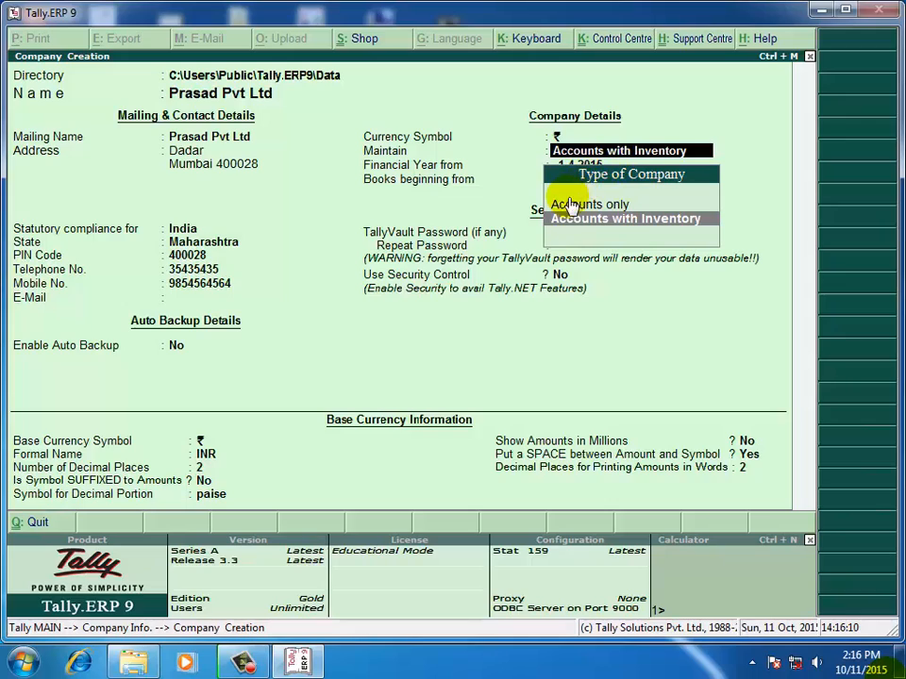
Keep Maintain set to Accounts with Inventory.
key("Up")
key("Down")
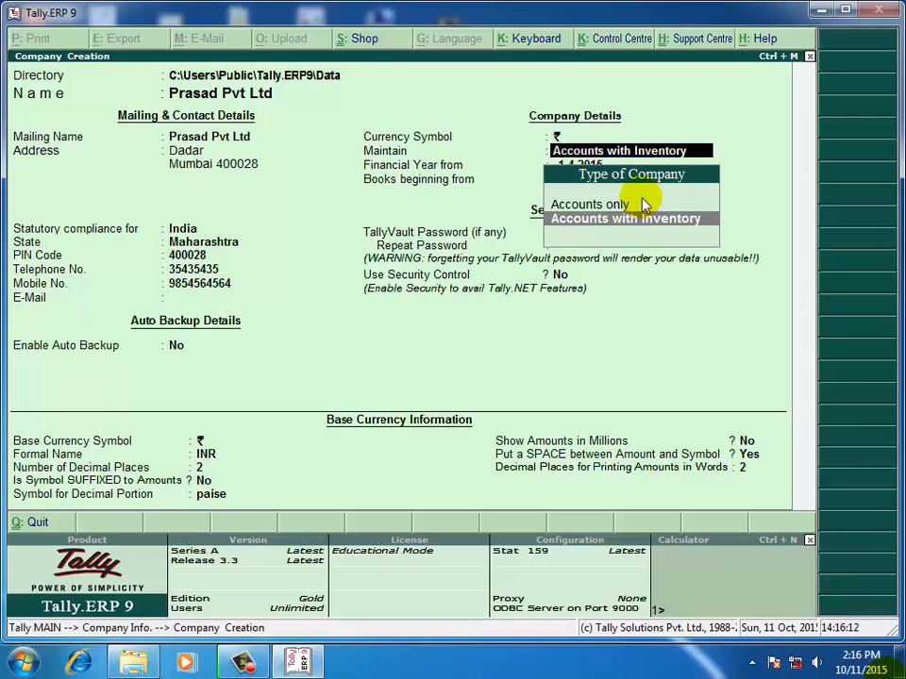
key("Up")
key("Down")
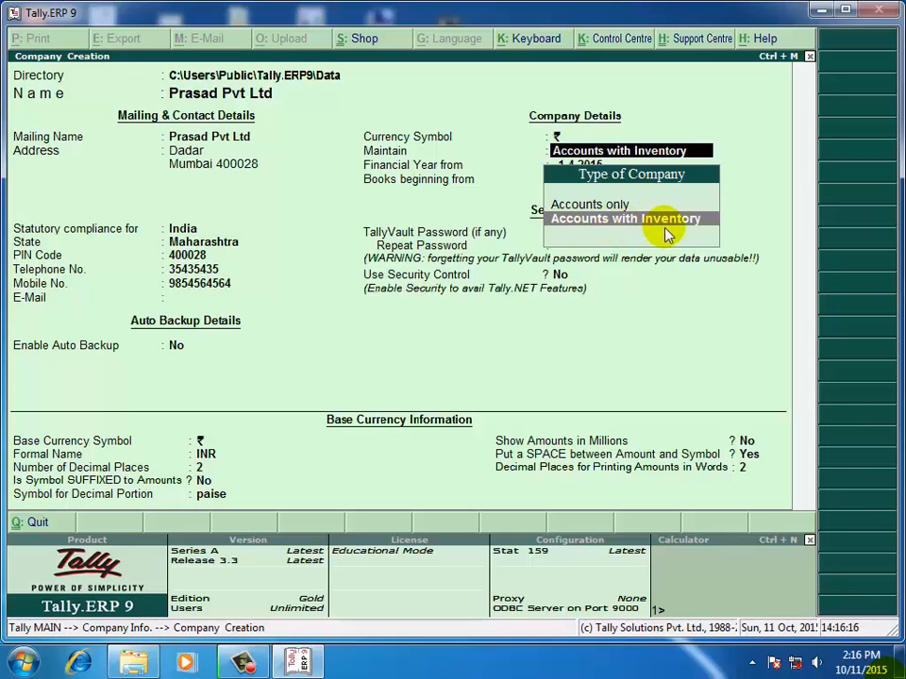
key("Up")
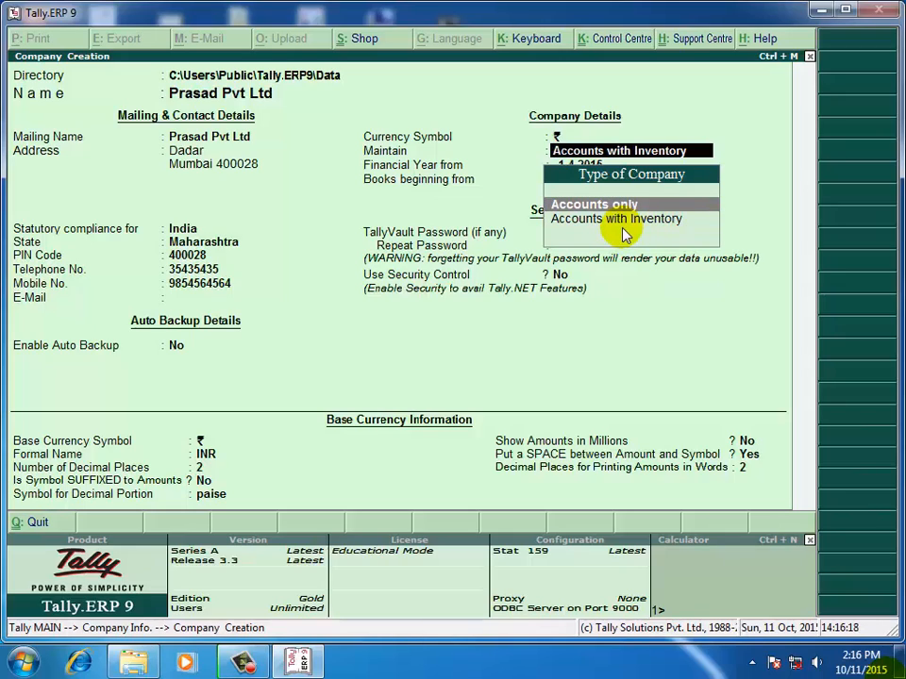
key("Down")
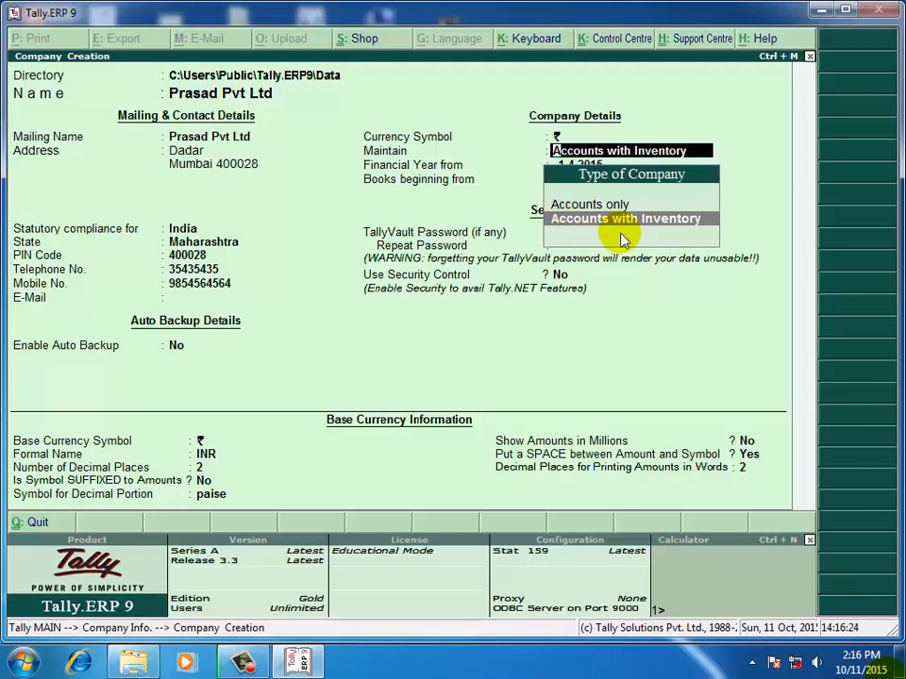
key("Up")
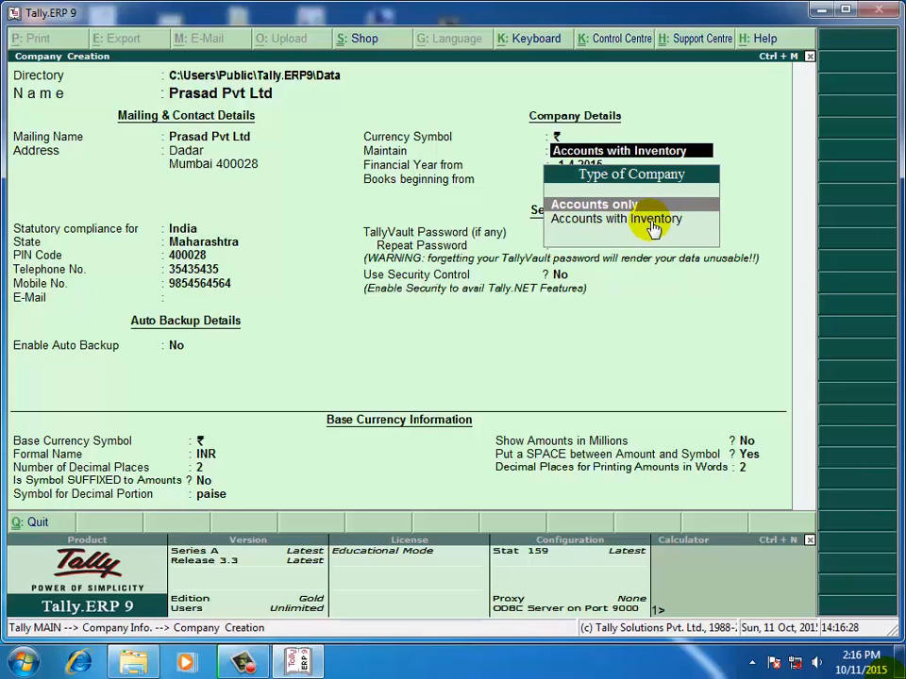
key("Down")
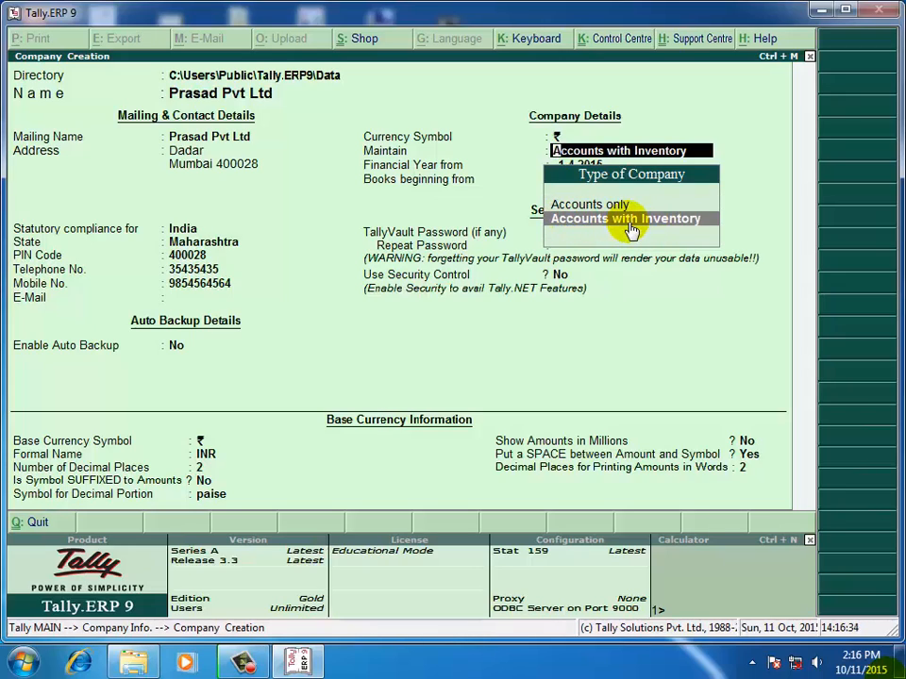
key("Return")
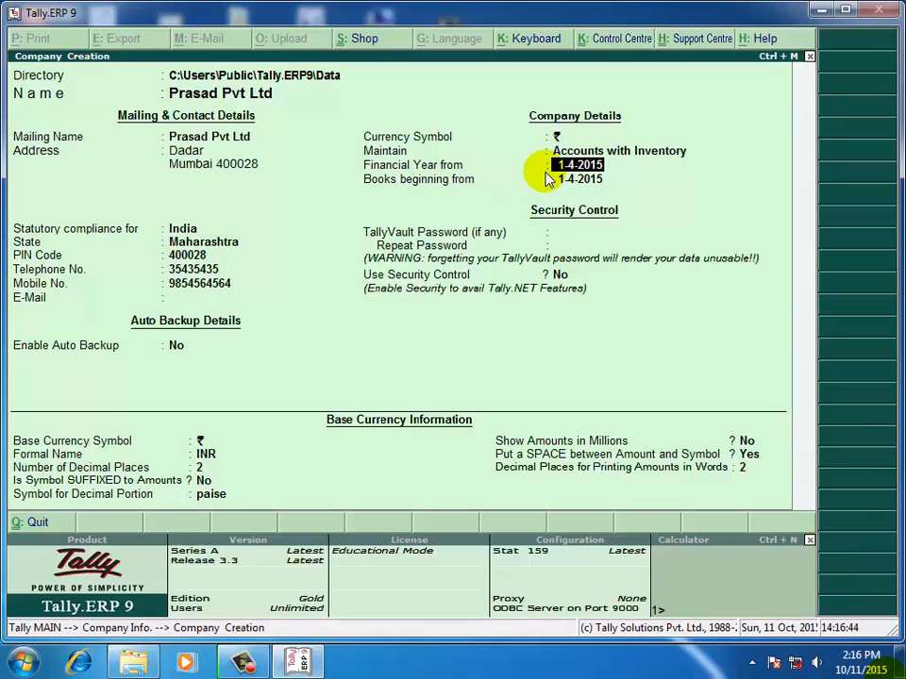
Set financial year and books start to 1-4-2015, with no TallyVault password or security control.
type("1-4-2015")
key("Return")
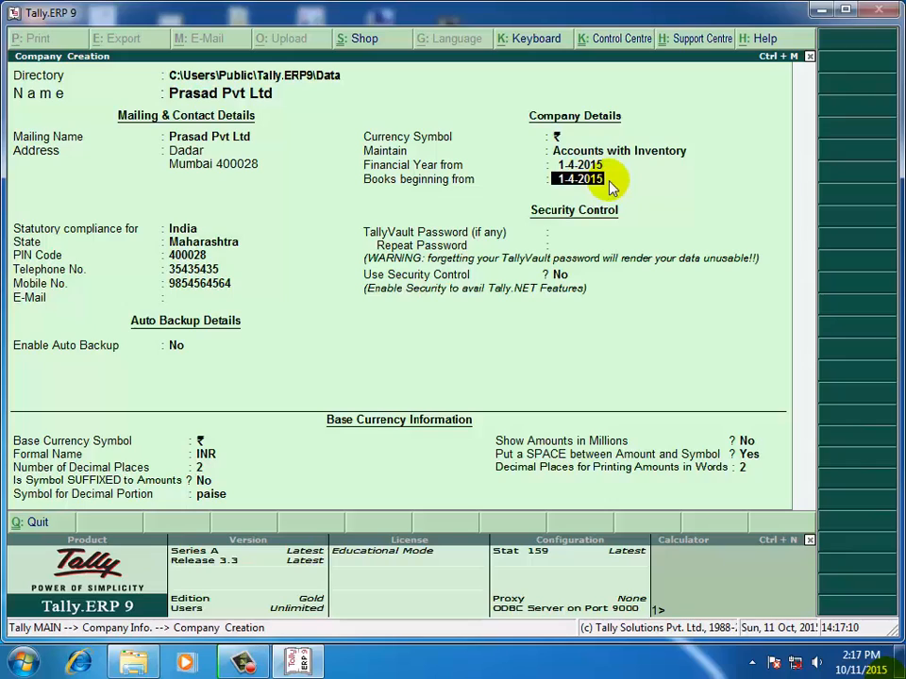
key("Return")
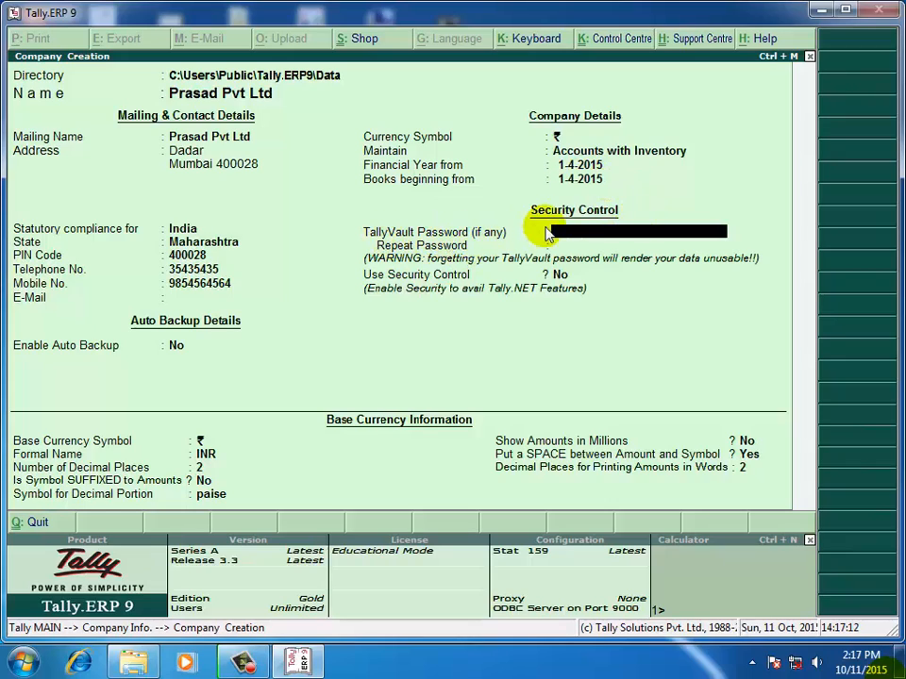
key("Return")
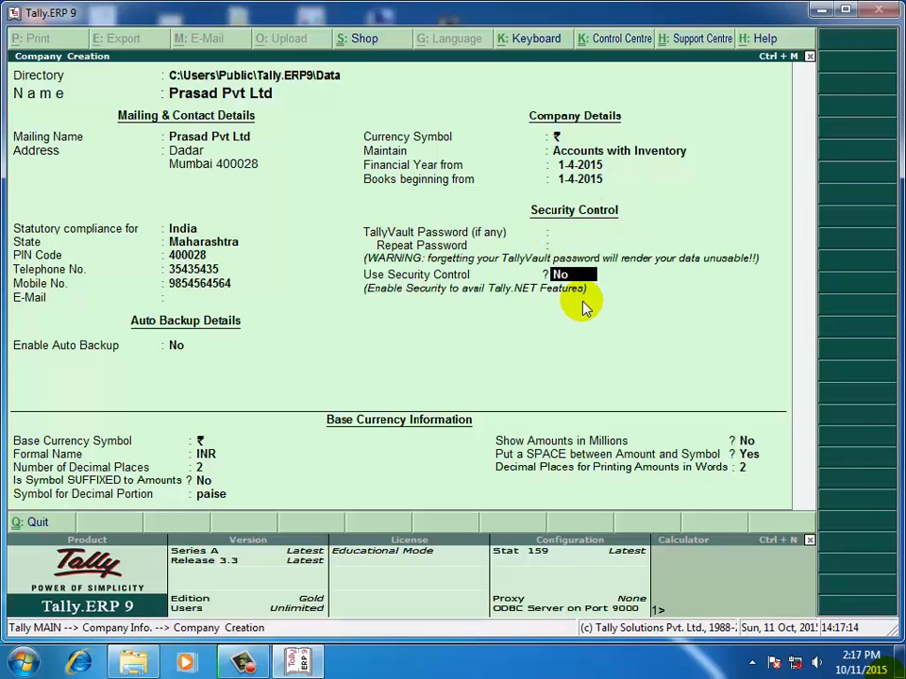
key("Return")
key("Return")
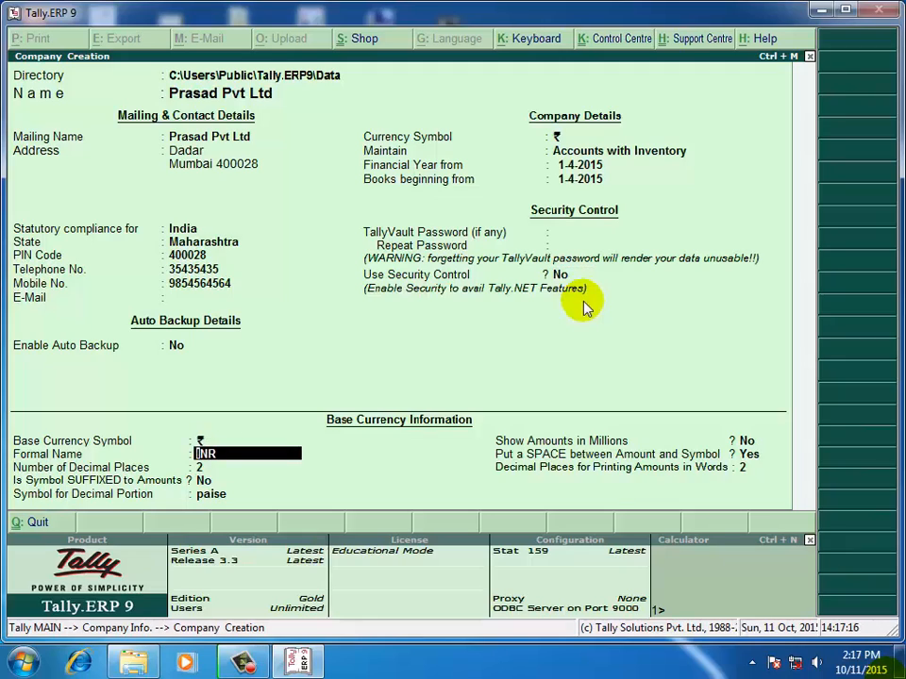
key("Return")
key("Return")
key("Return")
key("Return")
key("Return")
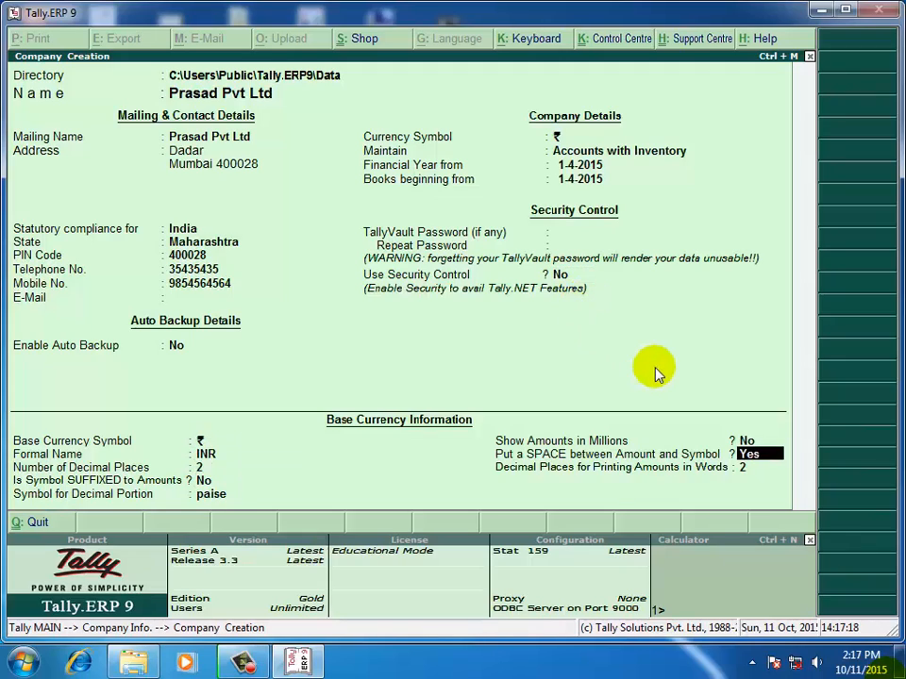
key("Return")
key("Return")
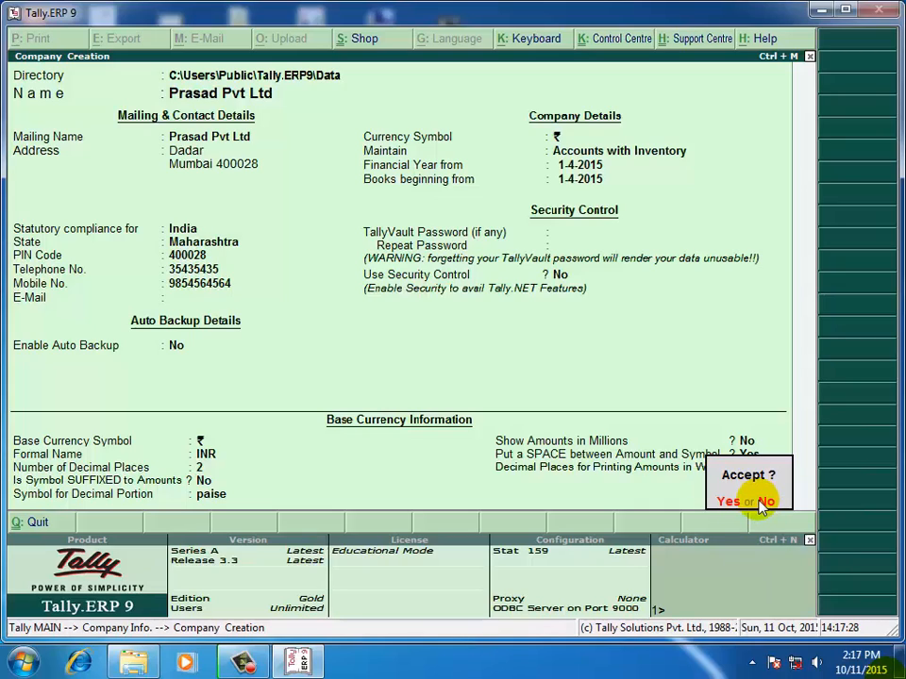
Decline acceptance and recheck the details, confirming India and state Maharashtra.
left_click(762, 503)
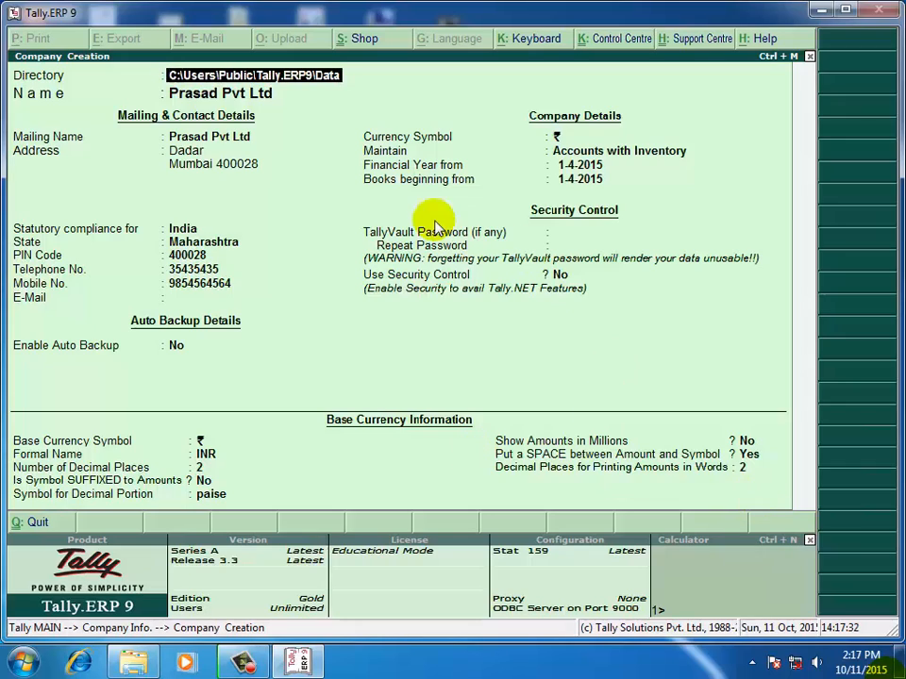
key("Return")
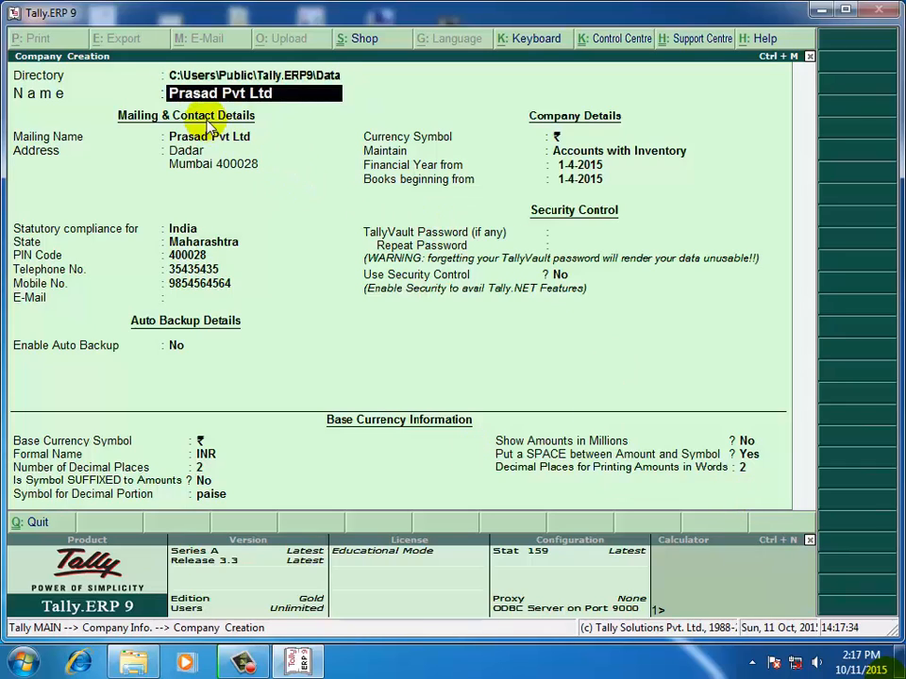
key("Return")
key("Return")
key("Return")
key("Return")
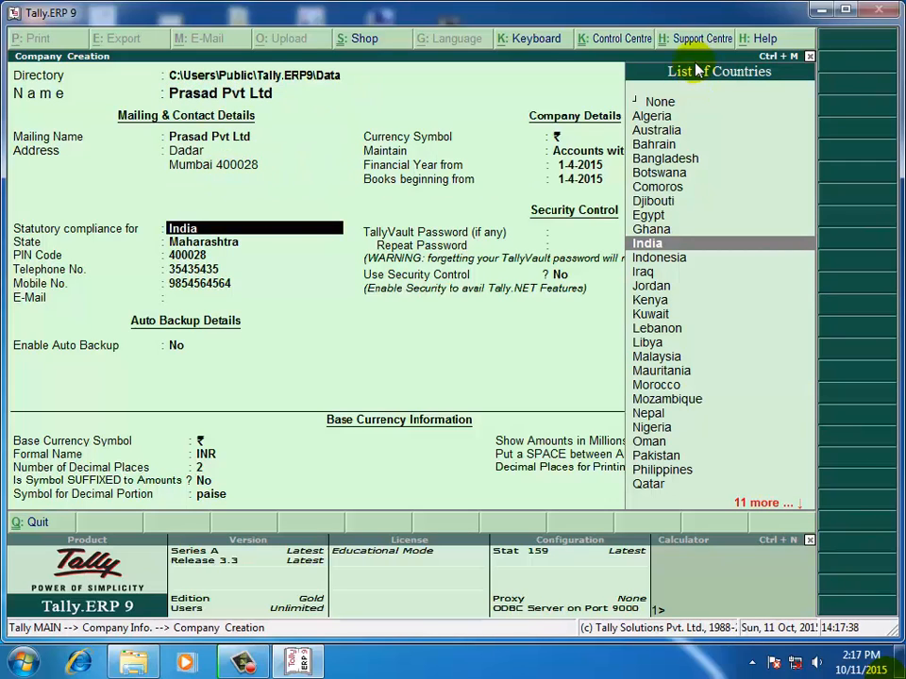
key("Return")
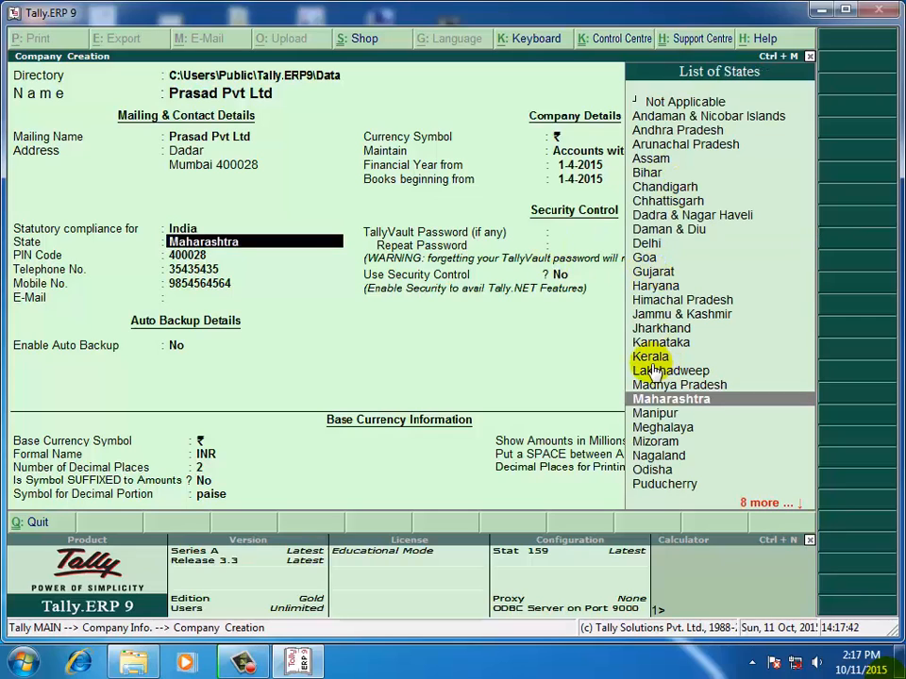
key("space")
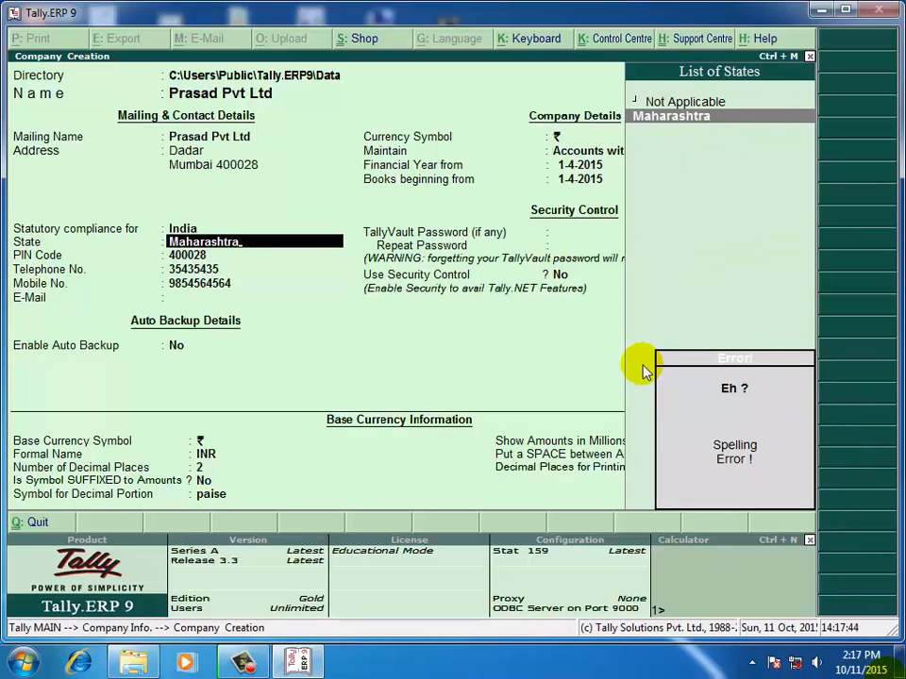
key("BackSpace")
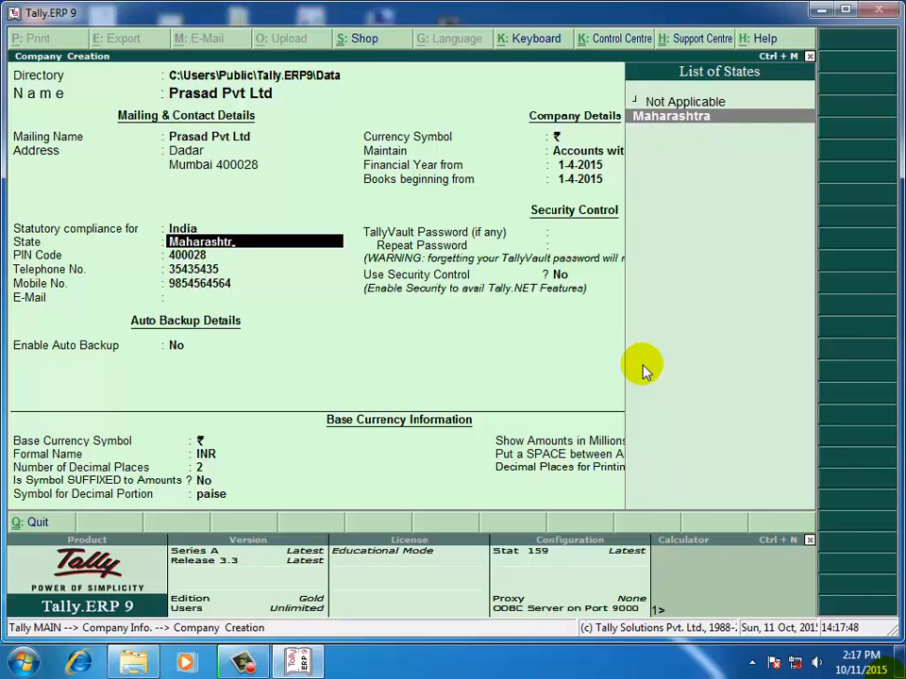
key("Return")
key("Return")
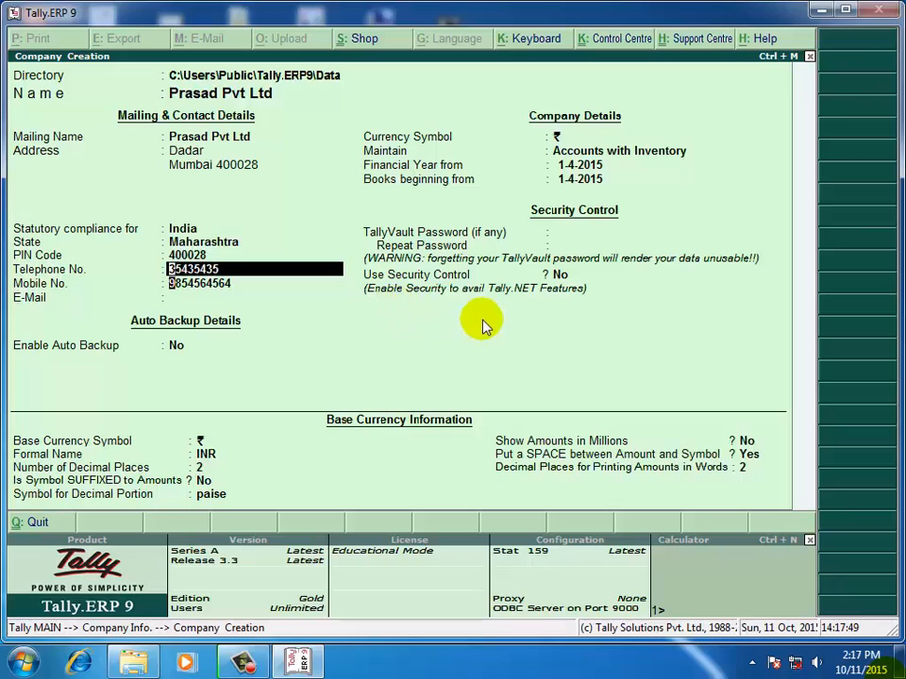
key("Return")
key("Return")
key("Return")
key("Return")
key("Return")
key("Return")
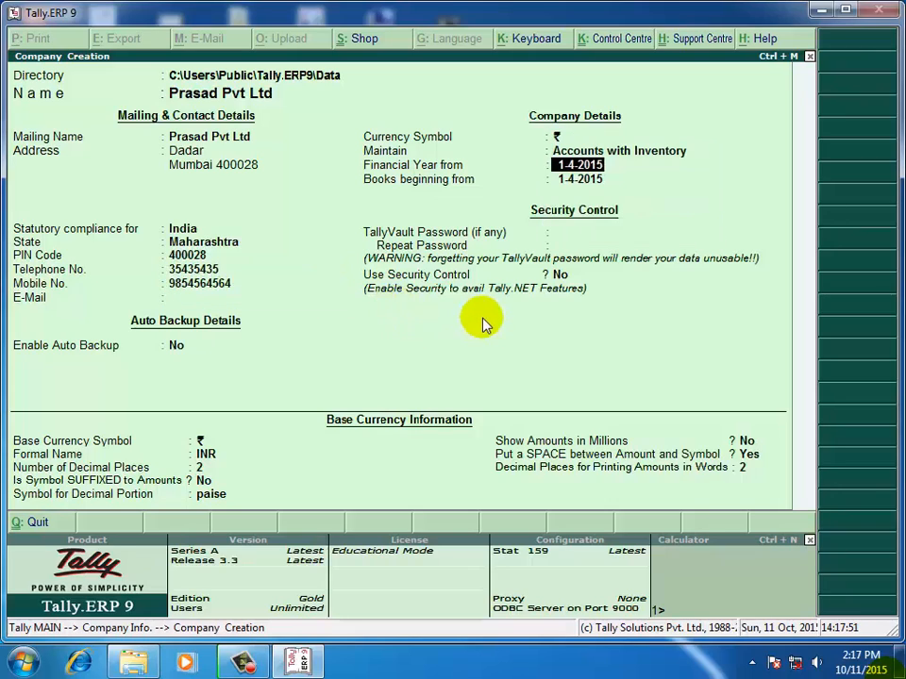
Confirm Accounts with Inventory and the 1-4-2015 dates to reach the Accept prompt.
key("BackSpace")
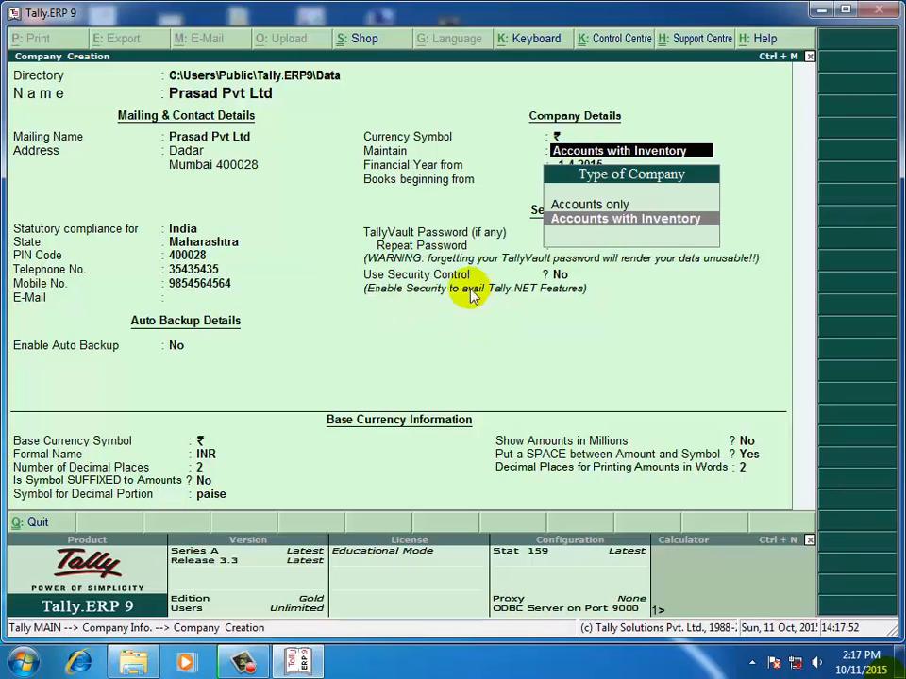
left_click(656, 222)
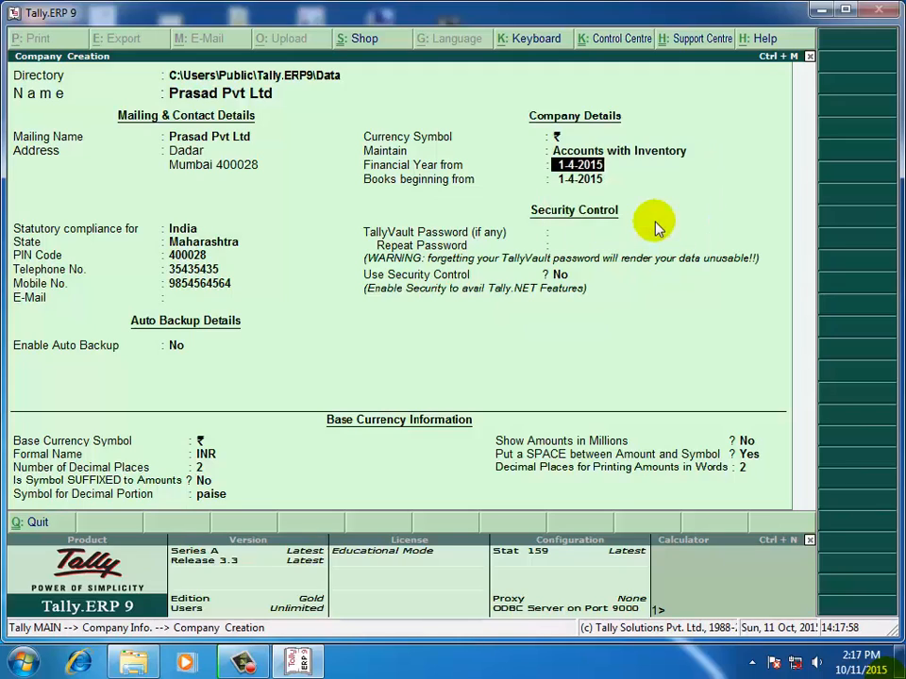
key("Return")
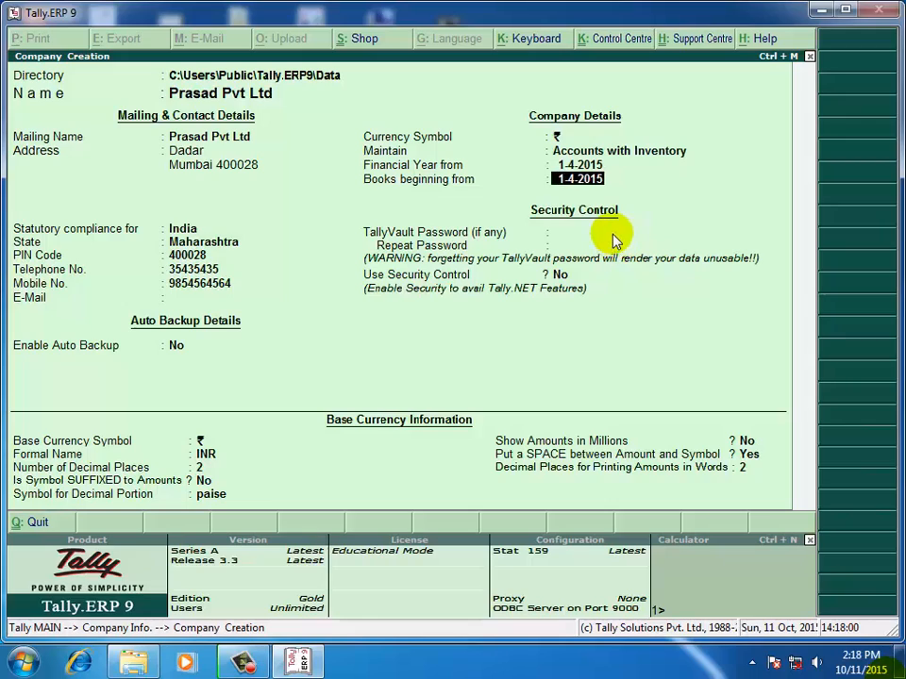
key("Return")
key("Return")
key("Return")
key("Return")
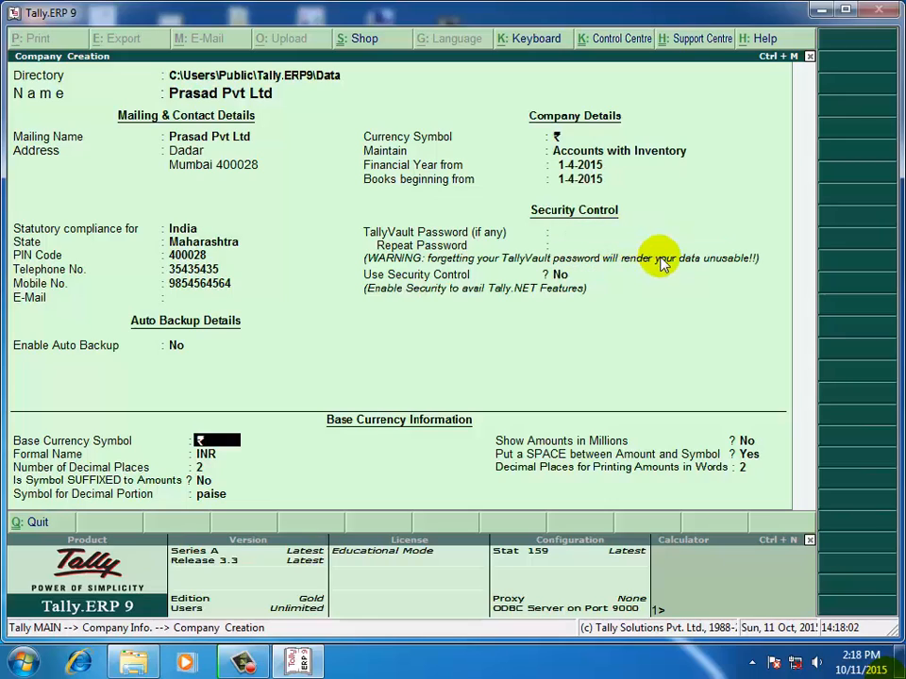
key("Return")
key("Return")
key("Return")
key("Return")
key("Return")
key("Return")
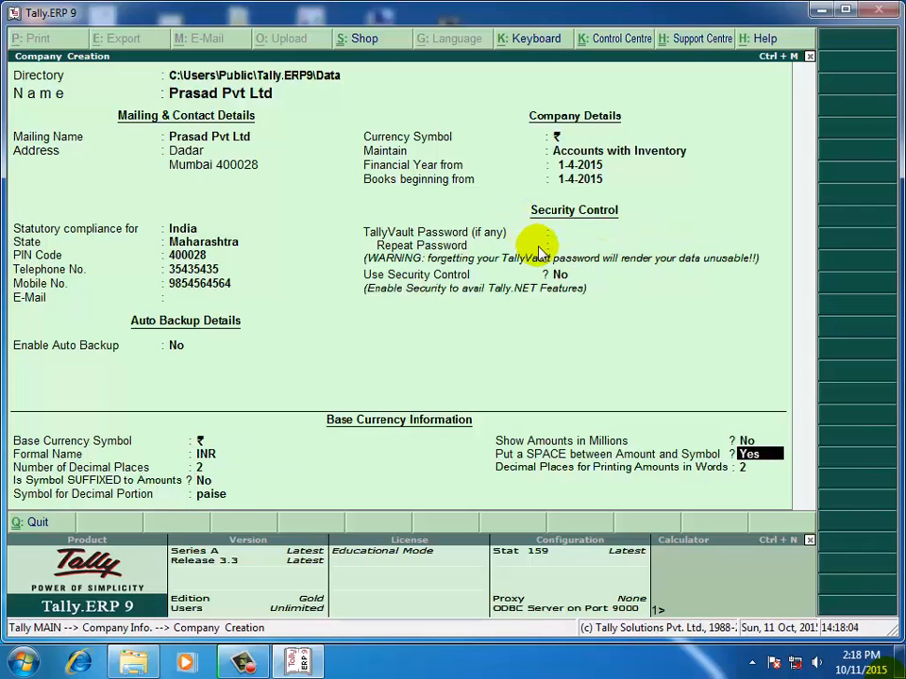
key("Return")
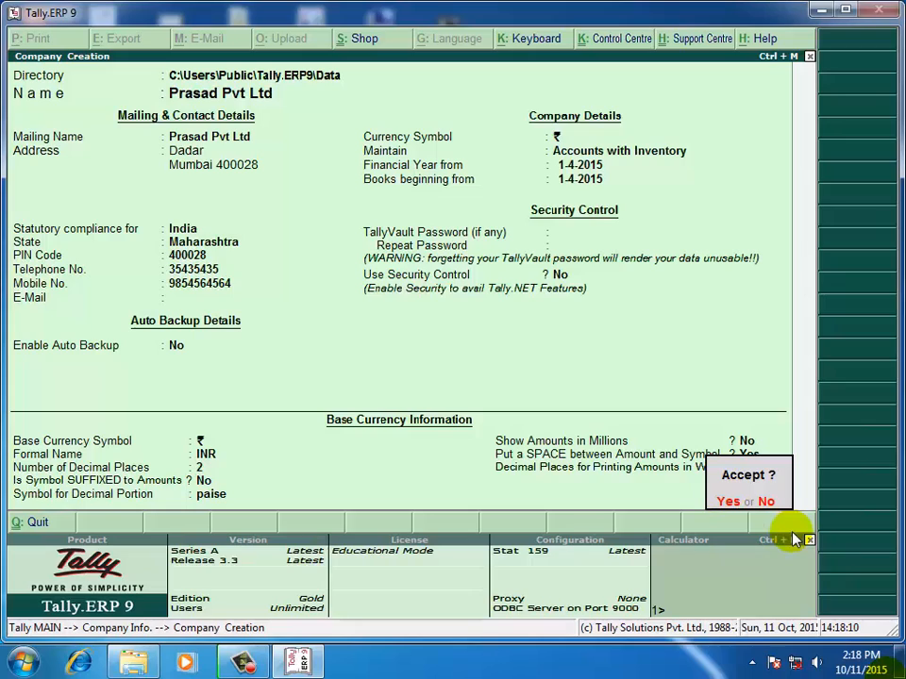
Accept creation of Prasad Pvt Ltd, view the Company Info options, then return to the Gateway.
key("Return")
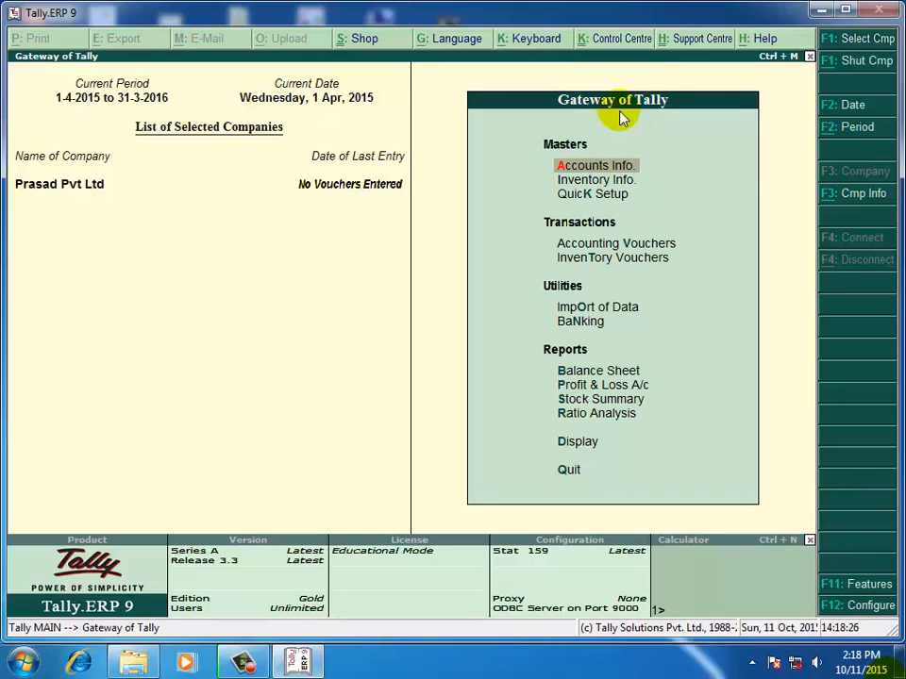
left_click(855, 196)
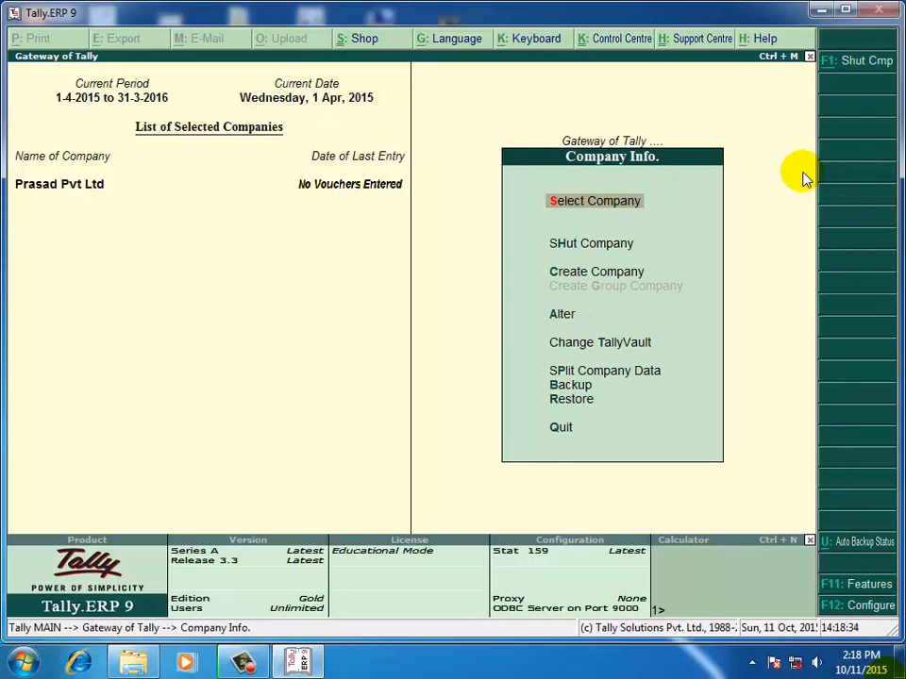
key("Escape")
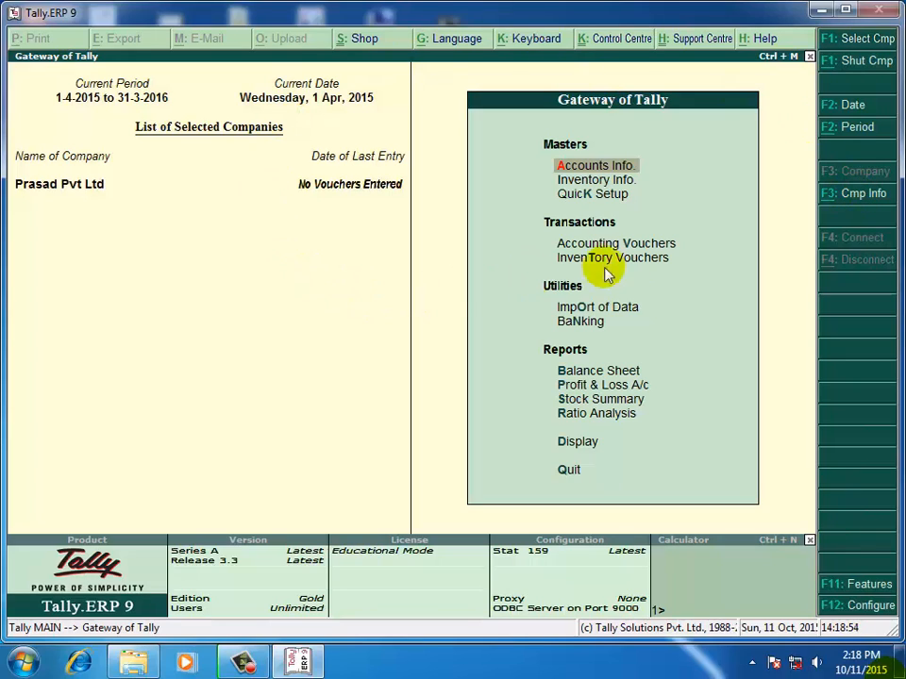
Open the Shut Company list, then back out to the Gateway without shutting anything.
left_click(851, 197)
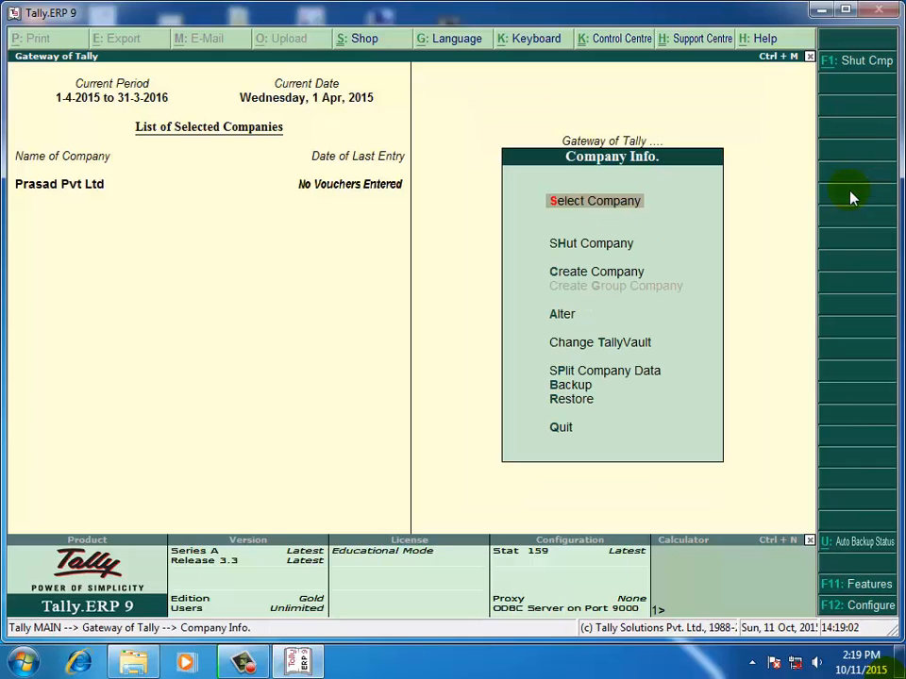
key("Down")
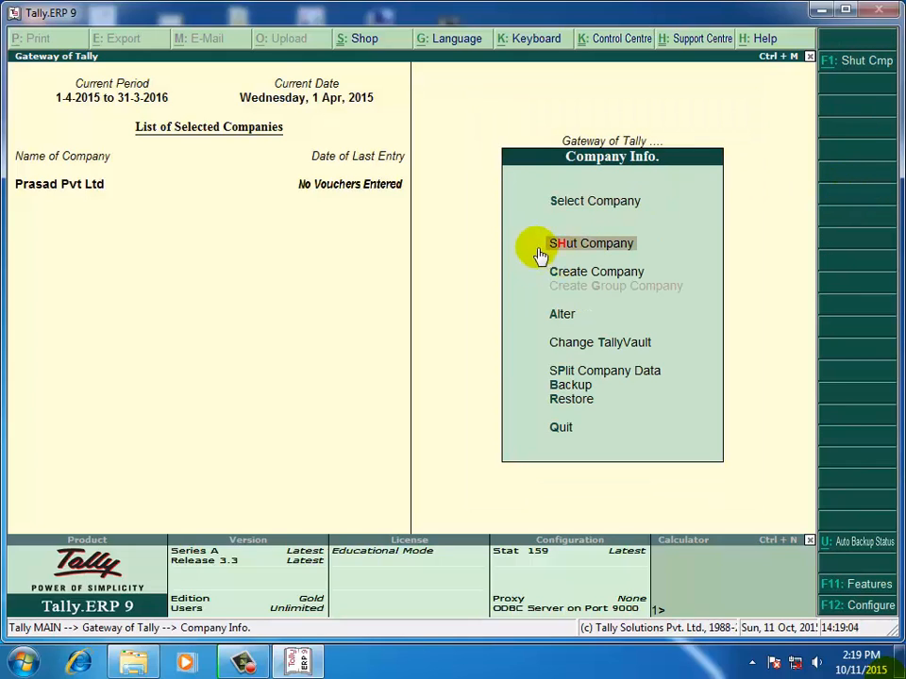
left_click(591, 251)
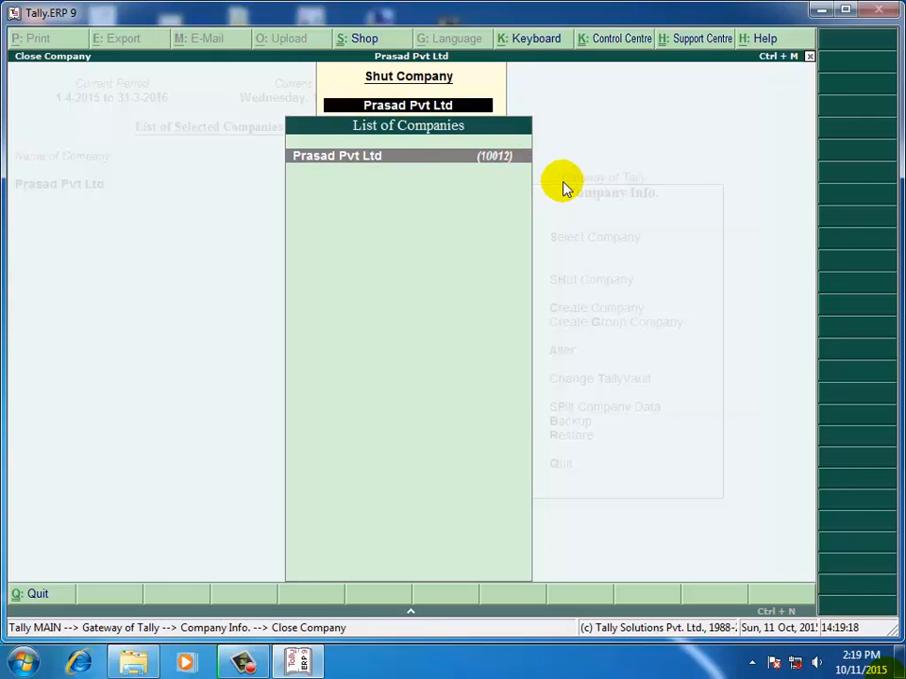
key("Return")
key("Escape")
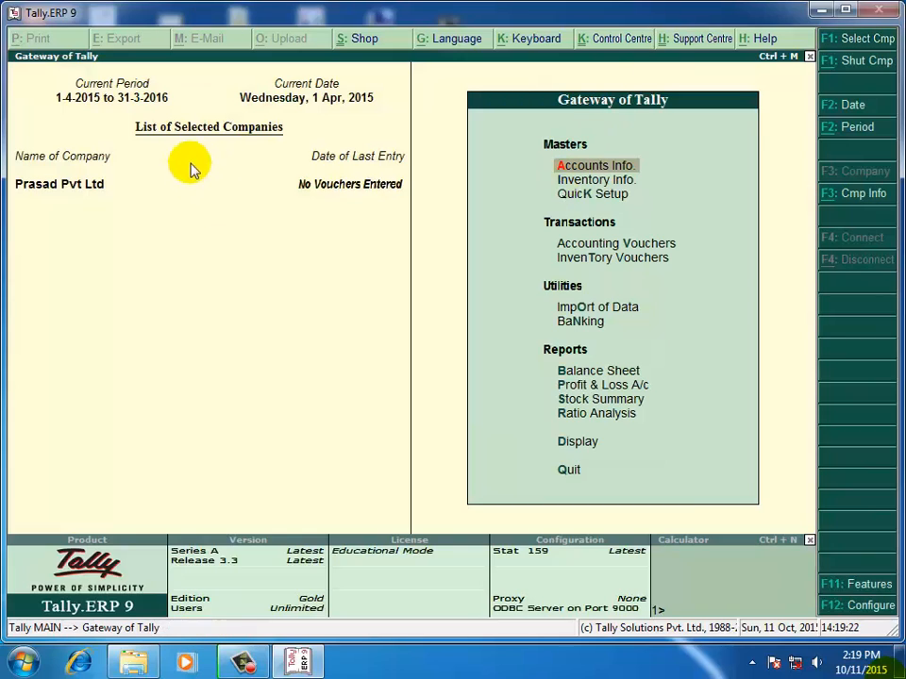
Shut Prasad Pvt Ltd from the List of Companies under Company Info.
left_click(849, 195)
key("Down")
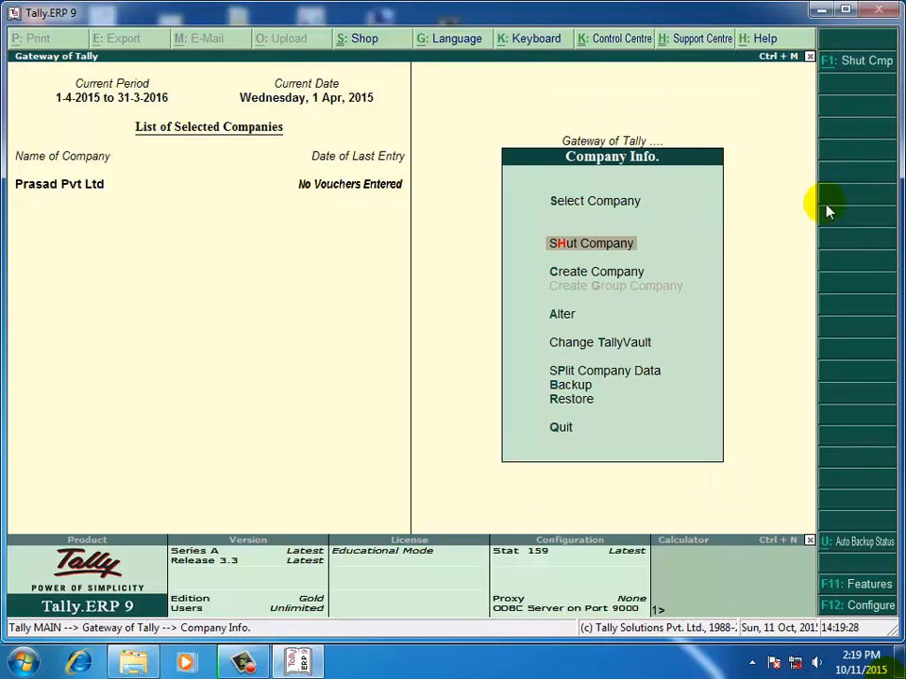
left_click(587, 247)
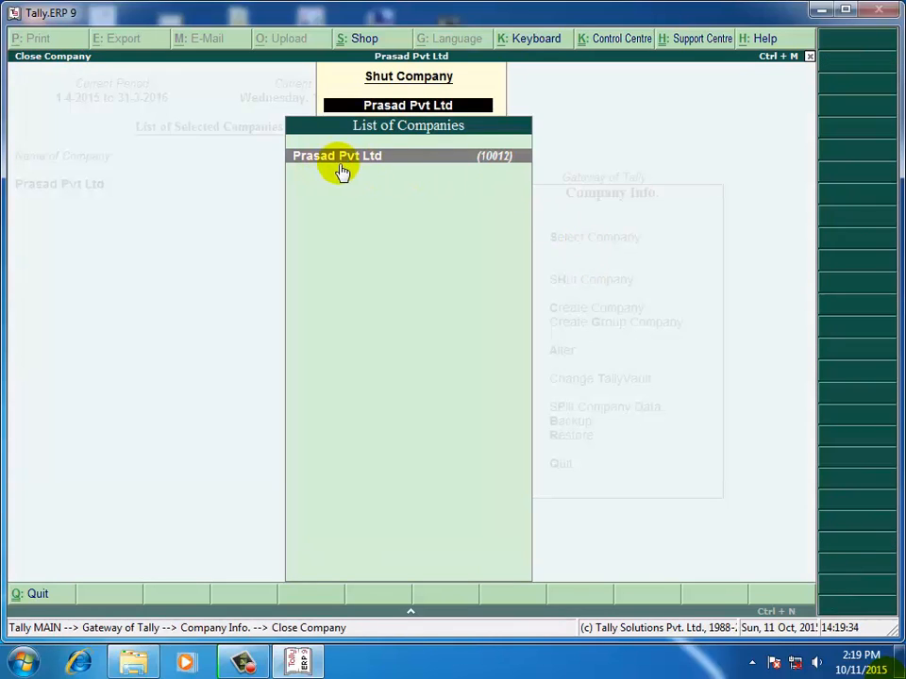
left_click(491, 165)
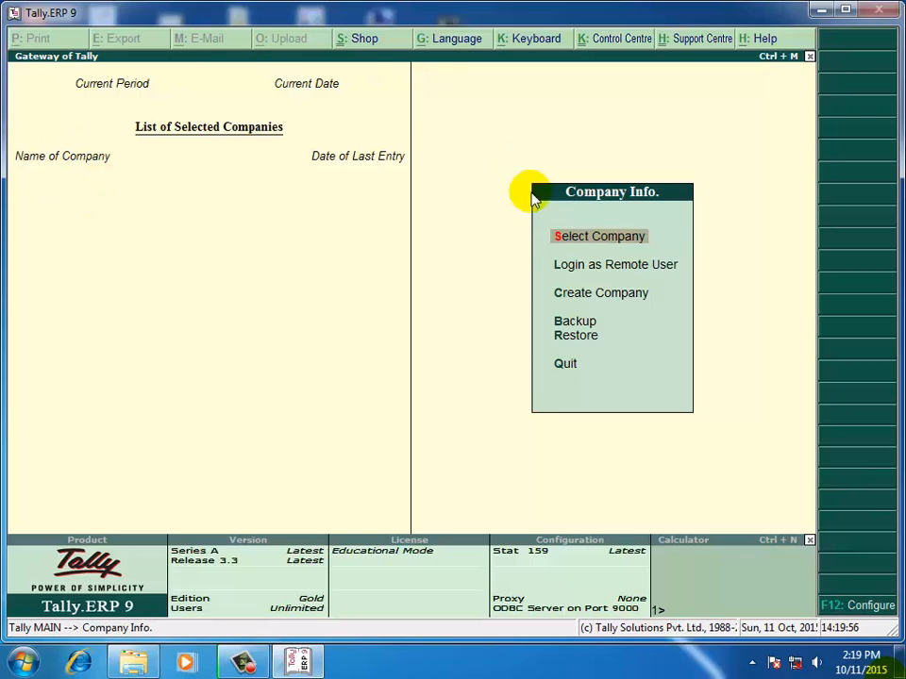
Use Select Company to load Prasad Pvt Ltd from the List of Companies.
key("Down")
key("Down")
key("Down")
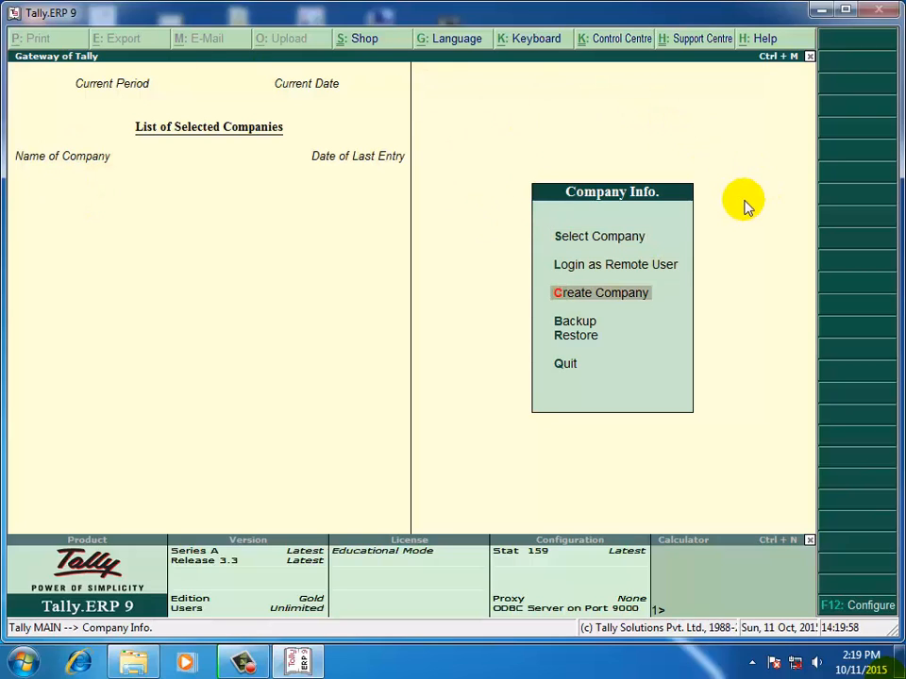
key("Up")
left_click(563, 243)
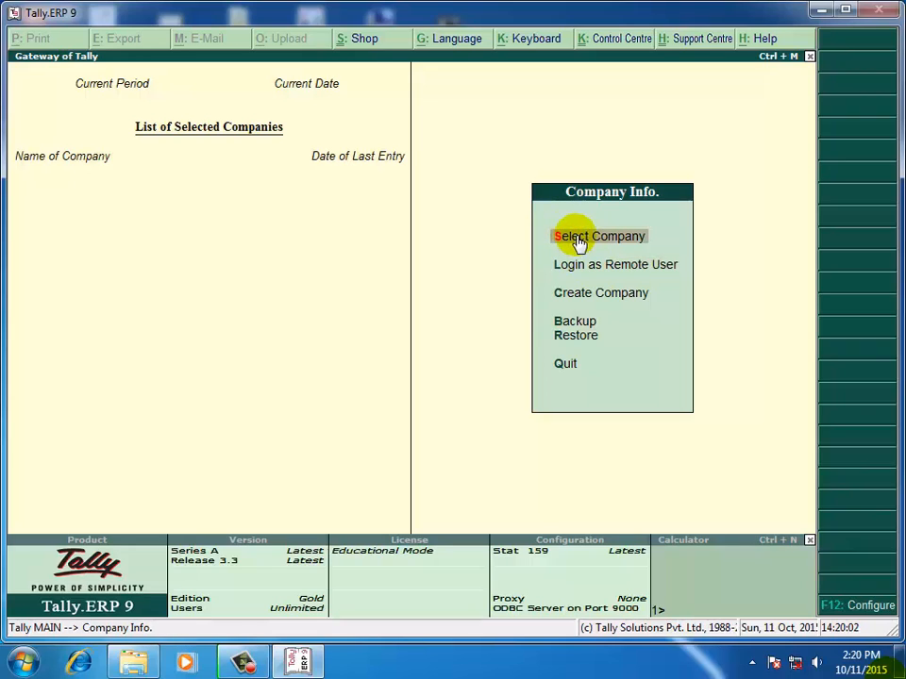
left_click(578, 239)
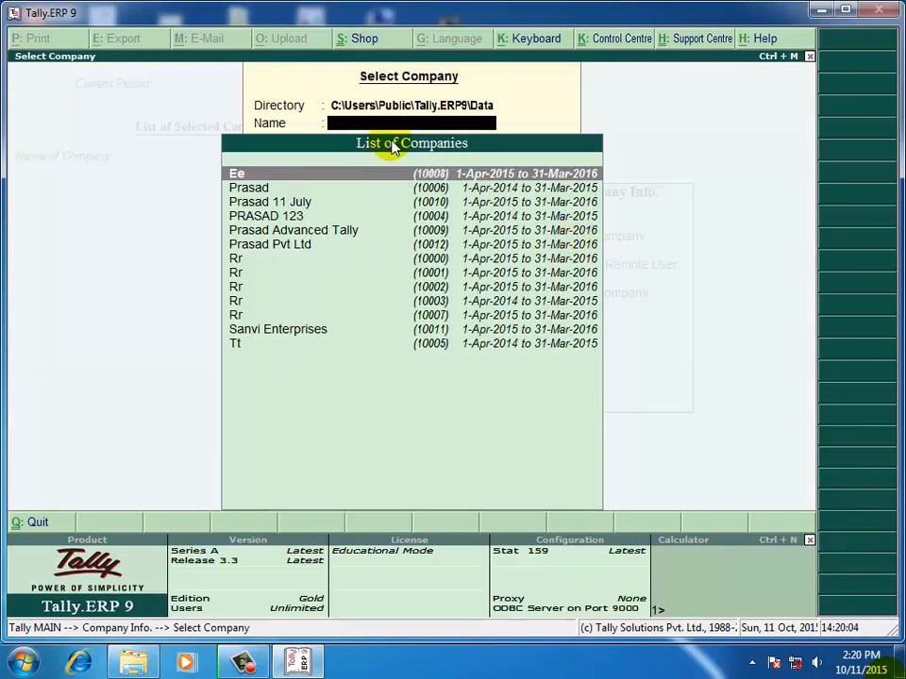
key("Down")
key("Down")
key("Down")
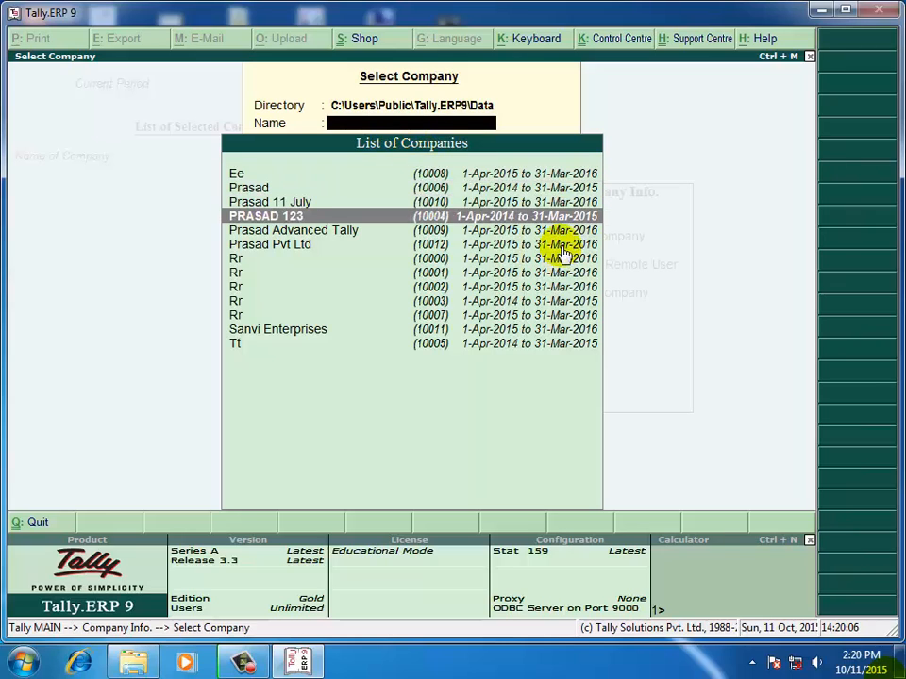
left_click(561, 247)
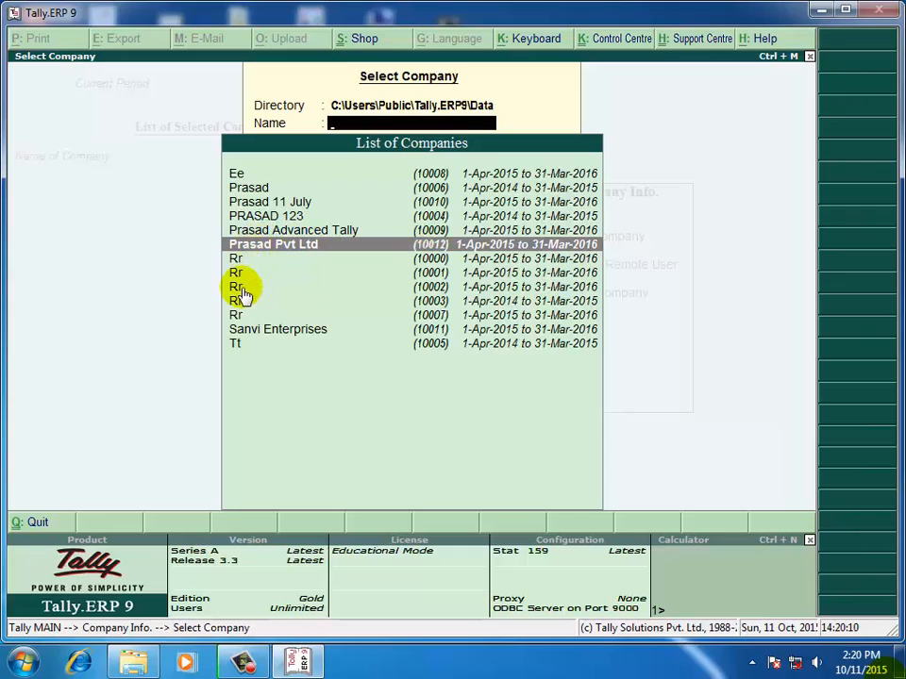
left_click(461, 248)
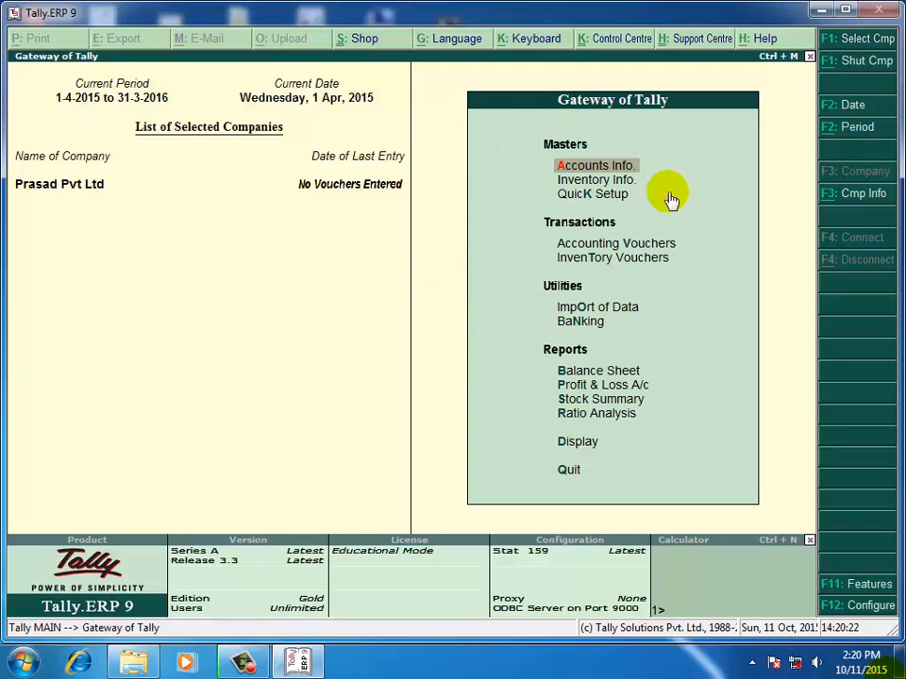
Shut Prasad Pvt Ltd again through Company Info's Shut Company list.
left_click(860, 198)
key("Down")
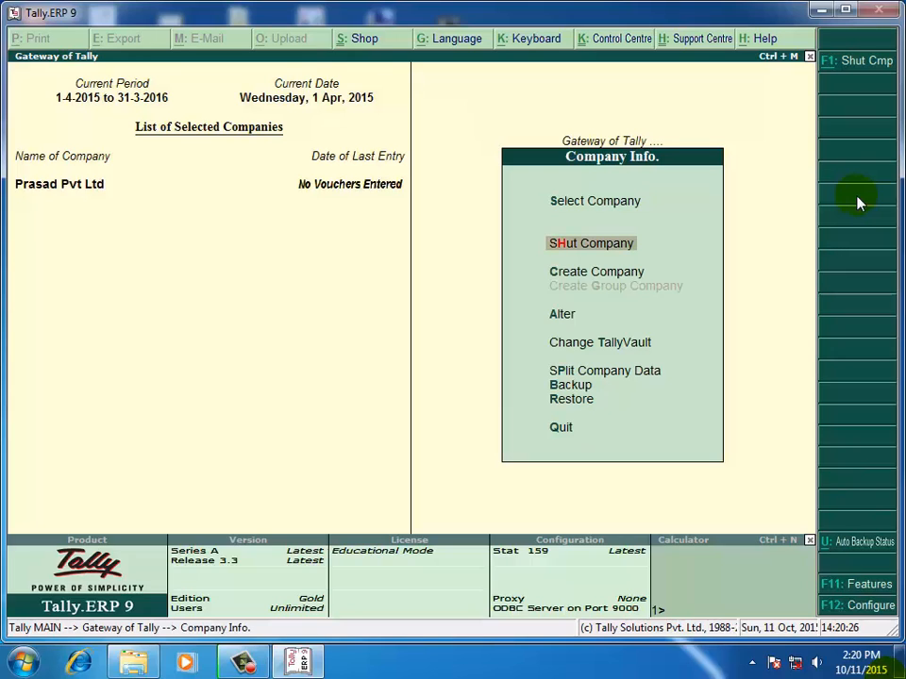
key("Return")
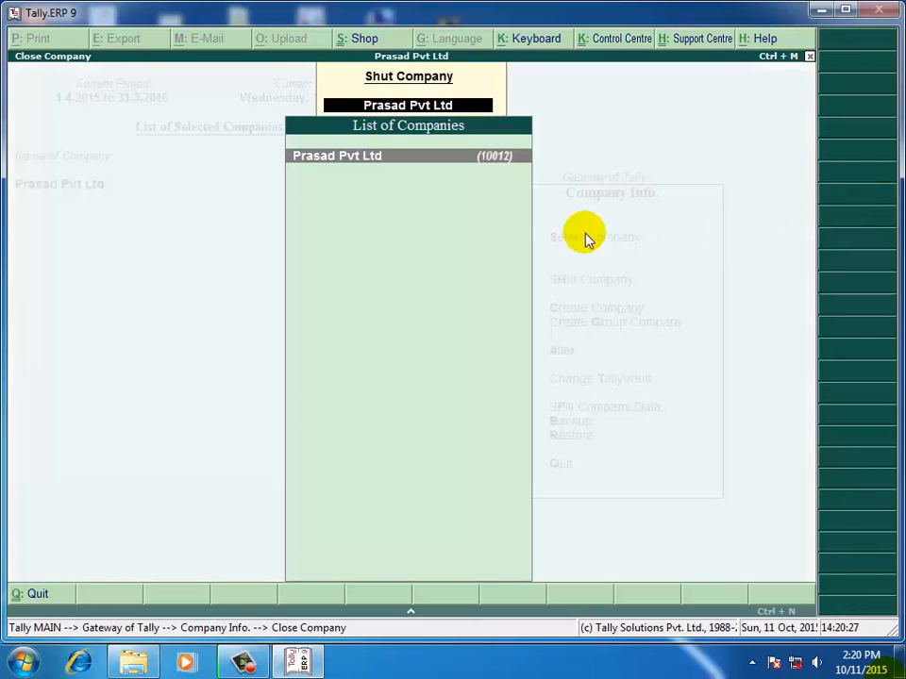
left_click(465, 157)
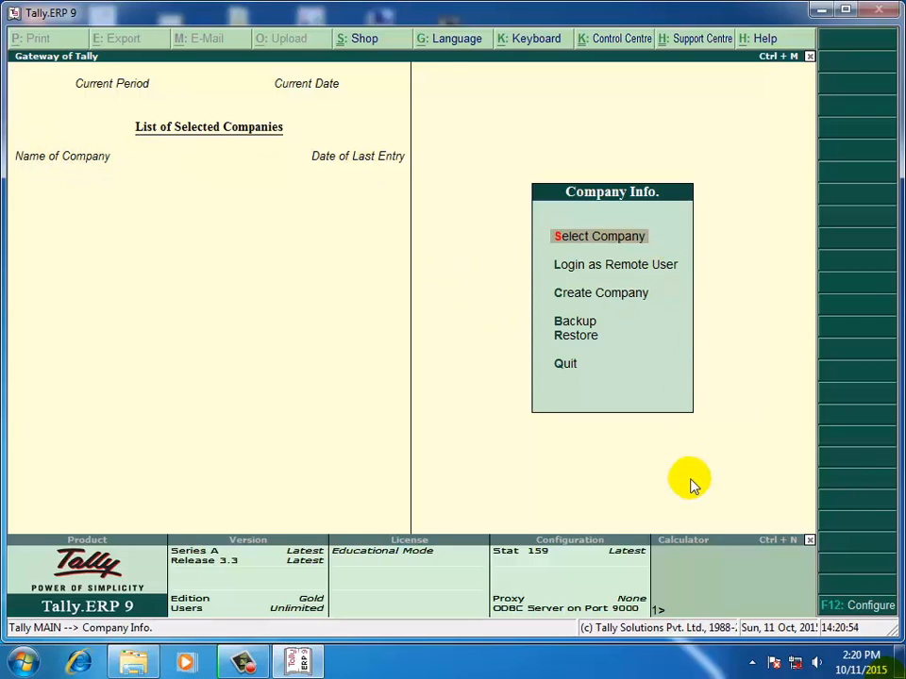
left_click(241, 662)
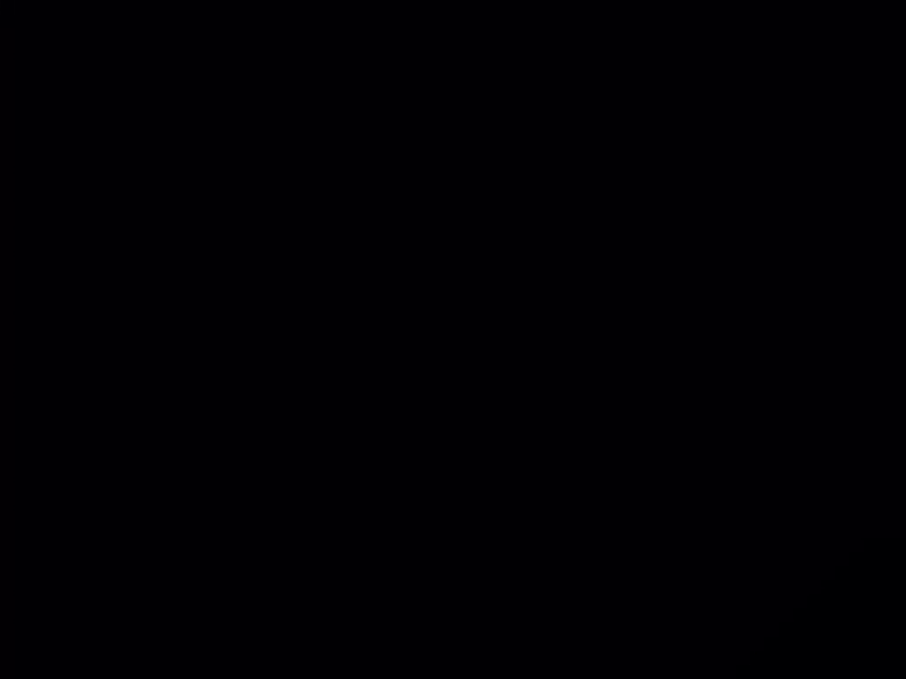